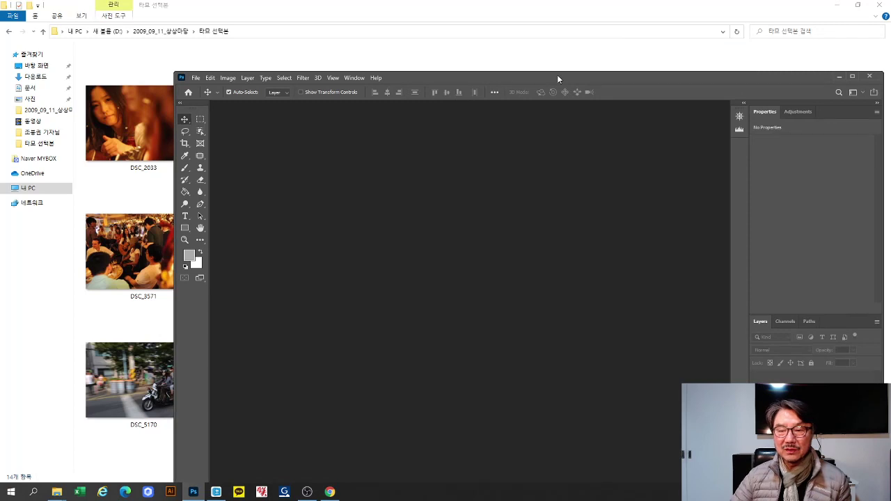
Step: Move the Photoshop window off the thumbnails, open the DSC_2033 photo from the folder in it, and maximize the window
drag(557, 75, 492, 191)
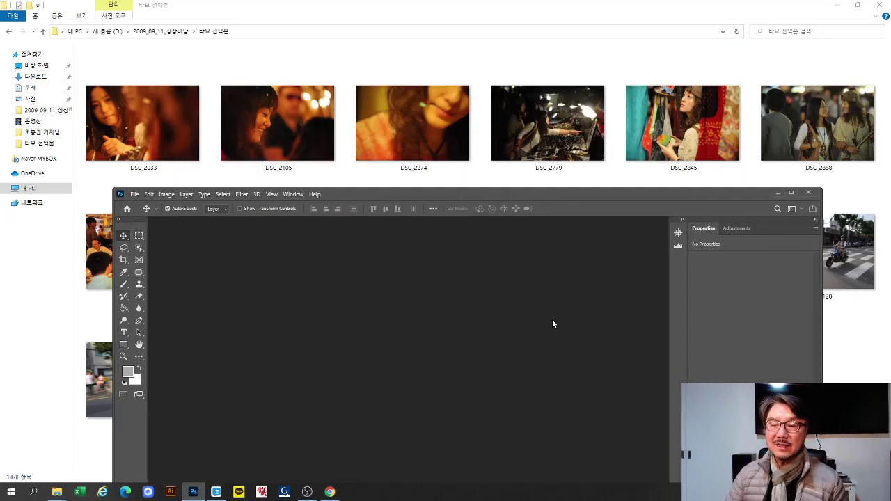
drag(171, 152, 486, 387)
double_click(233, 192)
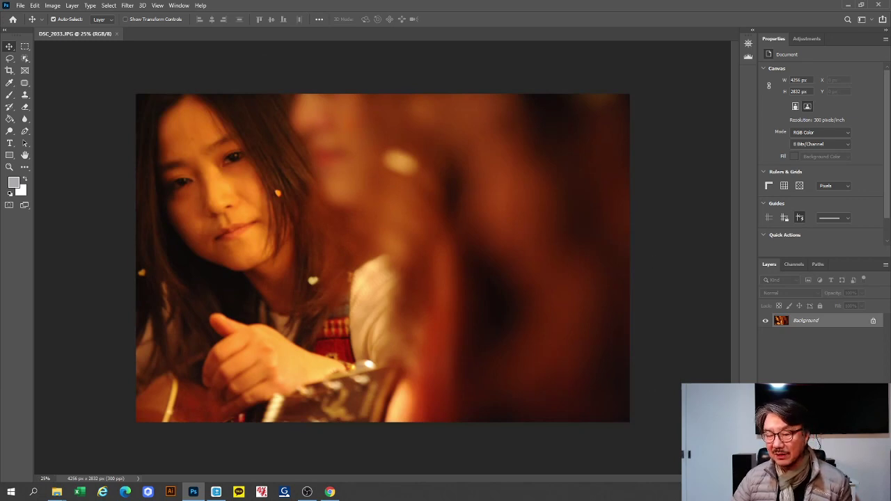
Step: Add a Black & White adjustment layer with Reds 74, Yellows 88, Greens 47, Cyans 63 and Blues 41
click(818, 470)
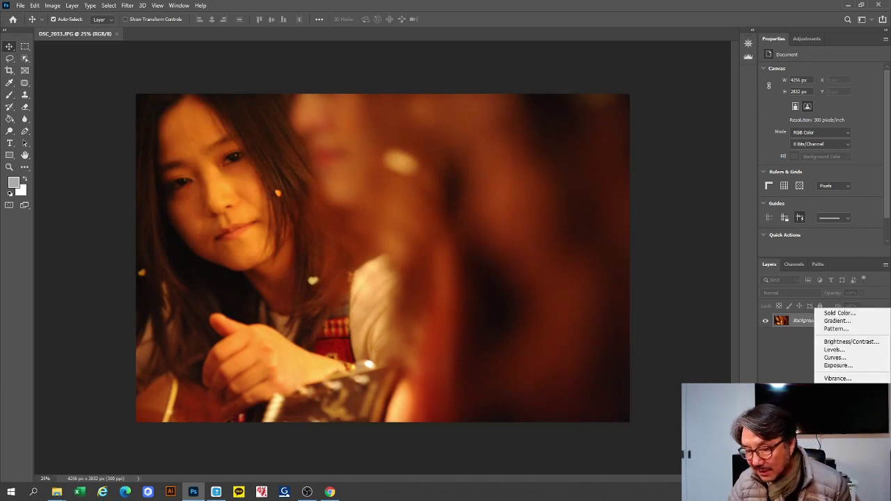
click(835, 401)
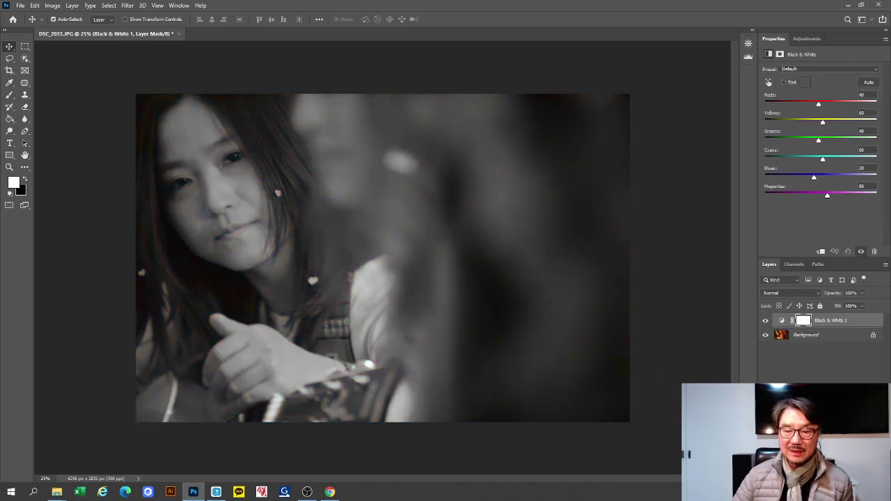
drag(819, 106, 823, 107)
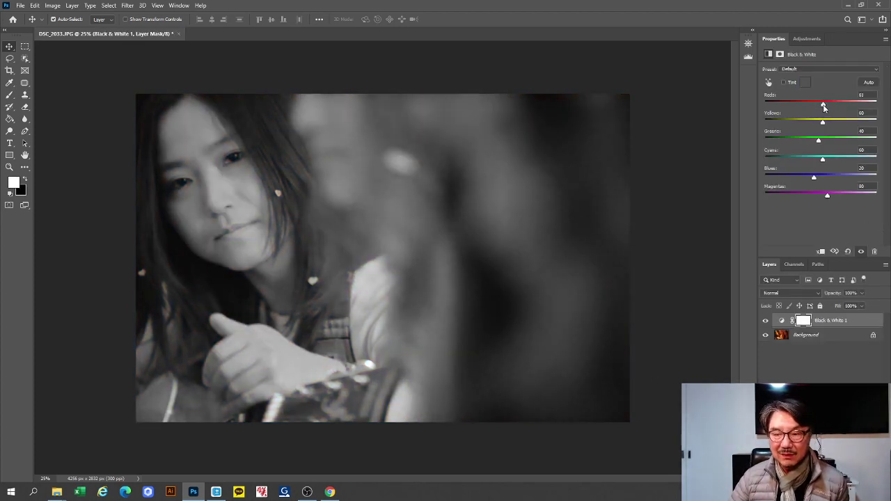
drag(825, 108, 829, 127)
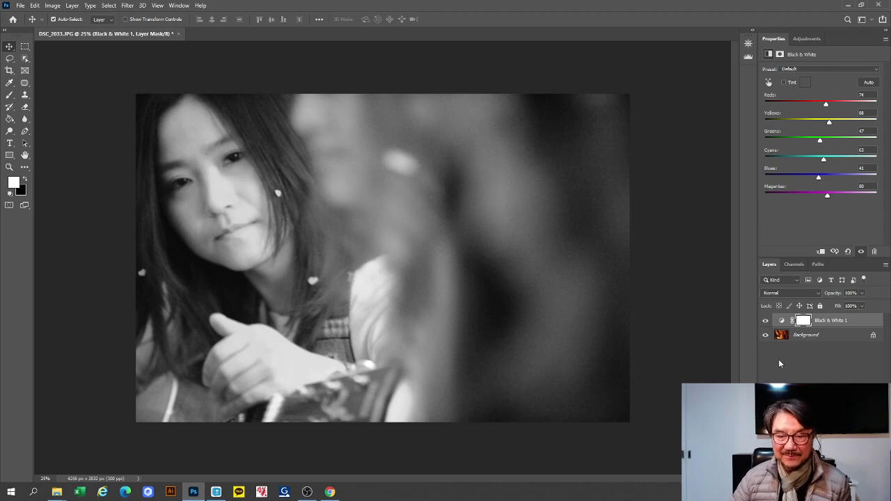
Step: Add a Curves adjustment layer and darken the blurred background tones with a curve point at input 87, output 10
click(839, 479)
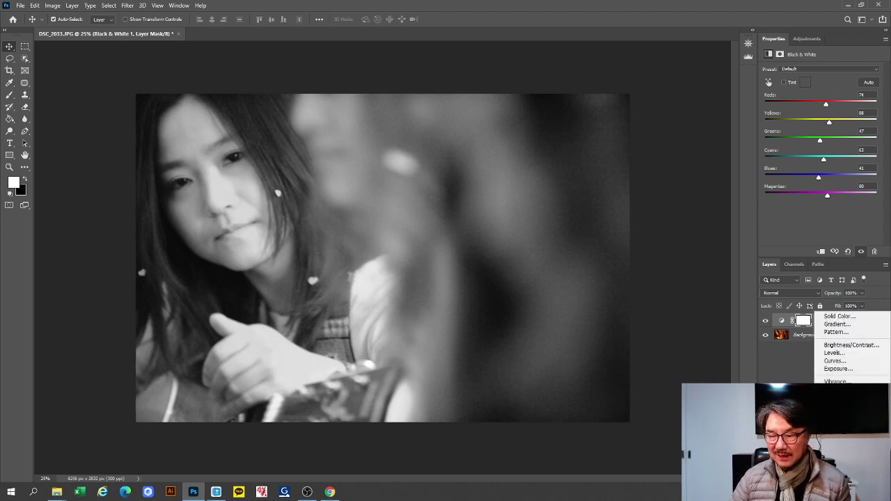
click(837, 363)
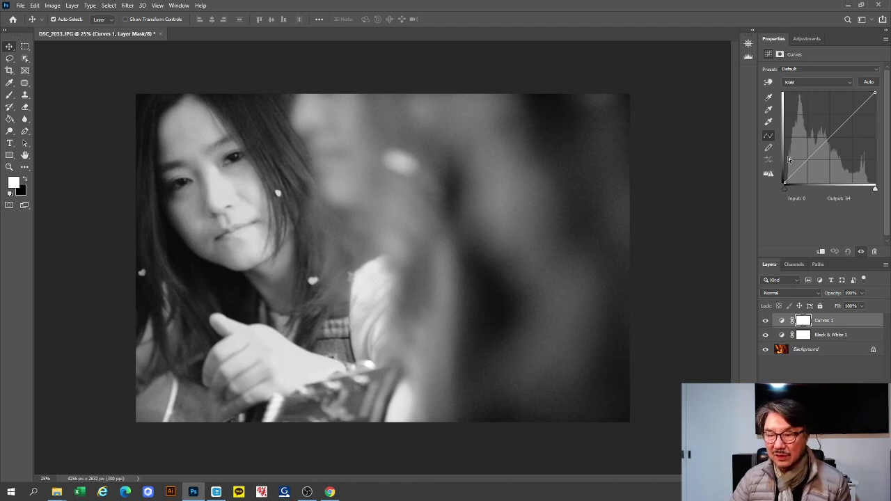
click(771, 83)
drag(536, 241, 550, 255)
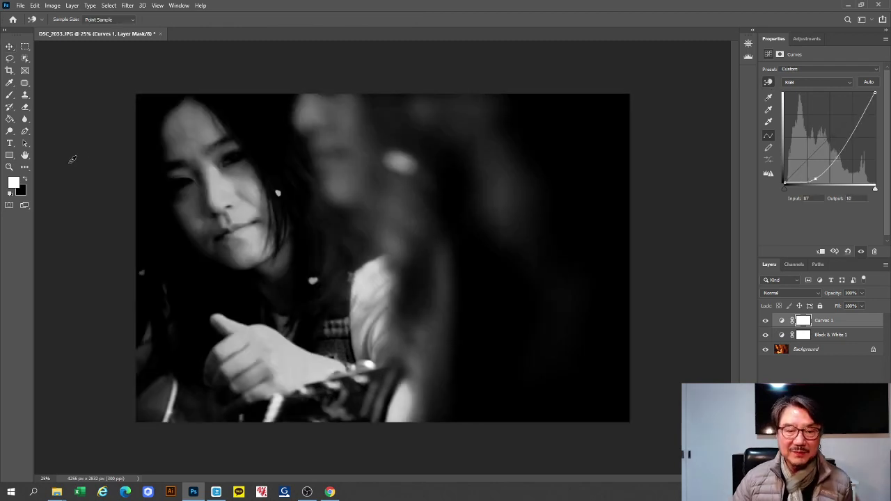
Step: Fill the mask of the darkening Curves layer with black using the Paint Bucket
click(9, 119)
click(25, 178)
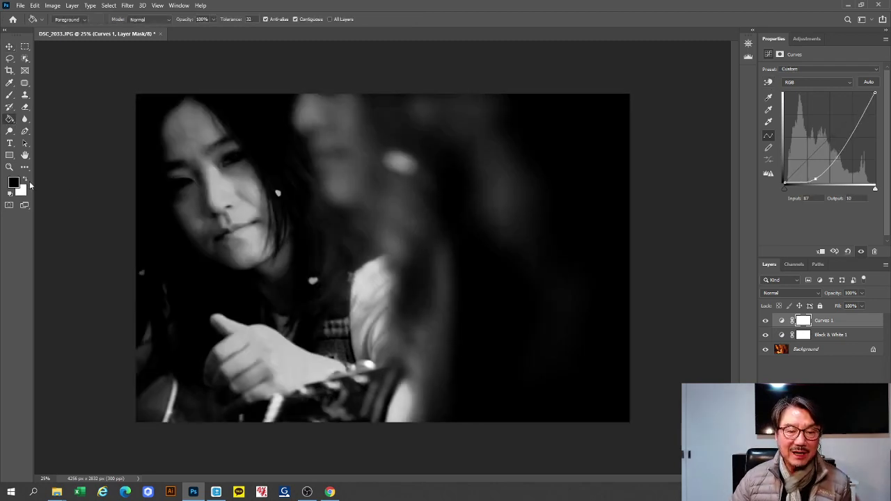
click(259, 227)
Step: Paint white on the Curves mask with a 1200-pixel brush at 15% opacity to darken the background and surroundings
click(10, 95)
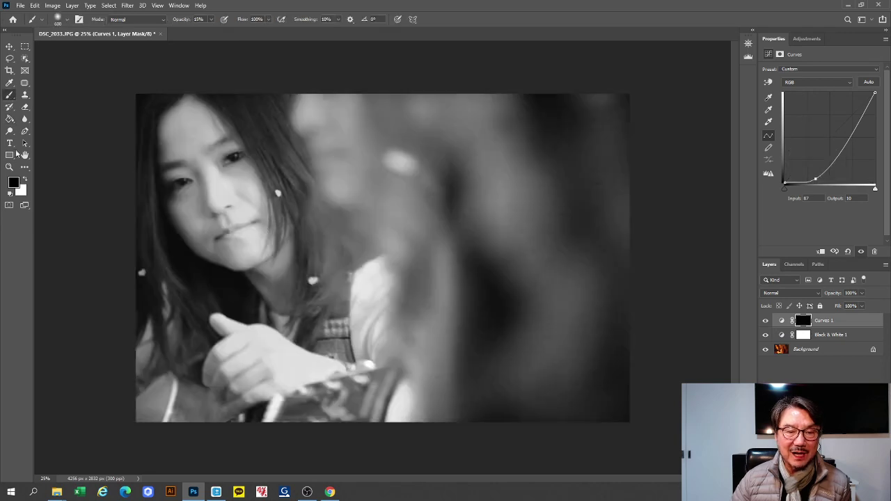
click(27, 181)
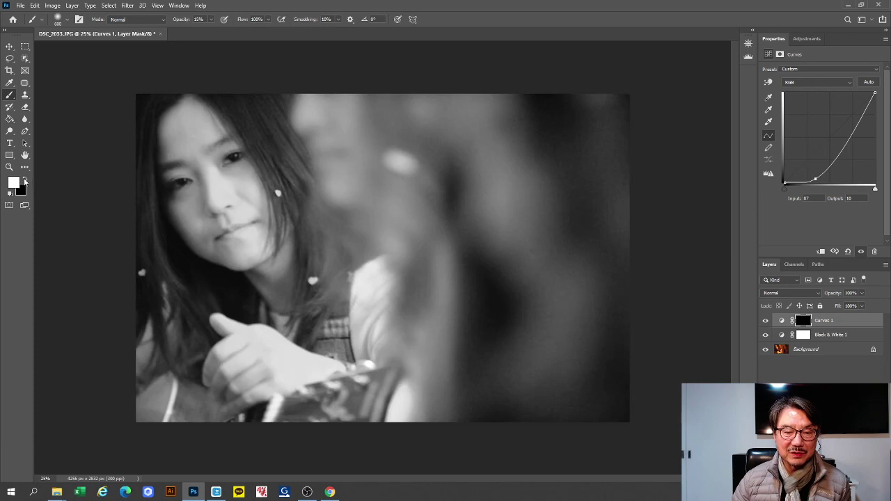
key(bracketright)
key(bracketright)
key(bracketright)
key(bracketright)
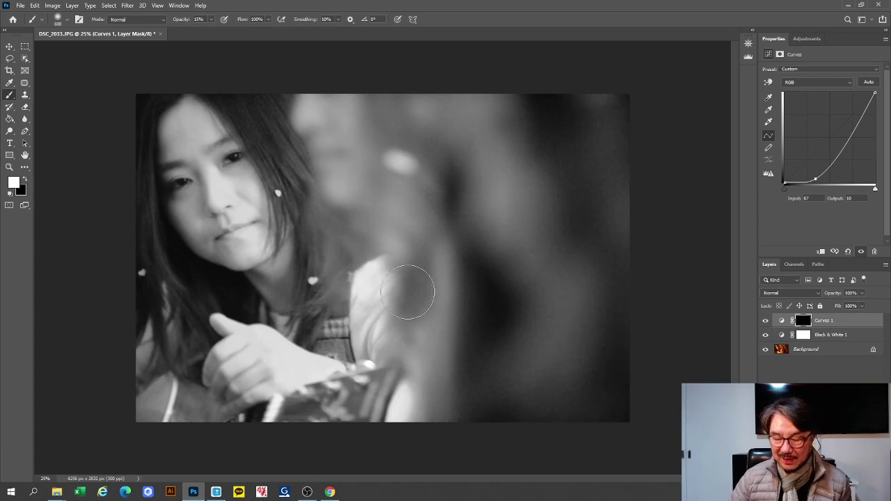
key(bracketright)
key(bracketright)
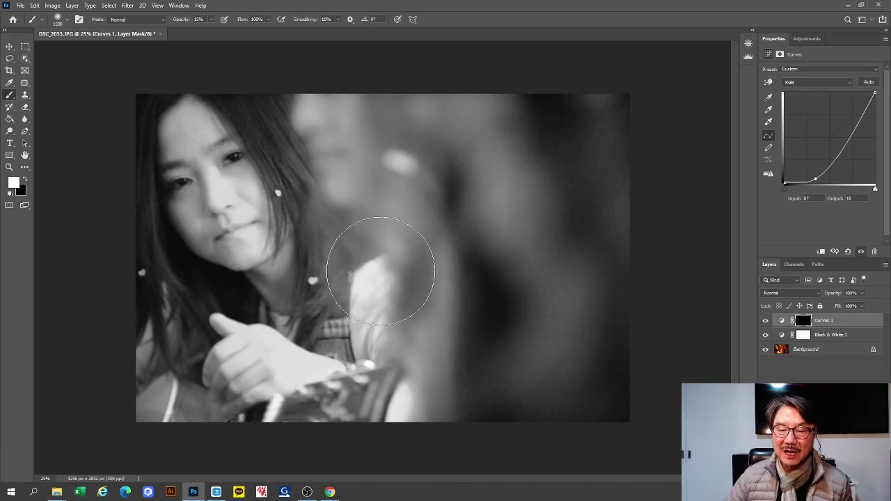
scroll(382, 256, down, 1)
mouse_move(539, 128)
mouse_down()
mouse_move(670, 292)
mouse_move(564, 215)
mouse_move(486, 116)
mouse_move(511, 272)
mouse_move(553, 429)
mouse_move(486, 400)
mouse_move(443, 364)
mouse_move(418, 392)
mouse_move(448, 345)
mouse_move(398, 109)
mouse_move(355, 118)
mouse_move(355, 153)
mouse_move(389, 185)
mouse_move(407, 262)
mouse_move(398, 358)
mouse_move(364, 390)
mouse_move(369, 363)
mouse_move(199, 351)
mouse_move(245, 368)
mouse_move(187, 388)
mouse_move(194, 343)
mouse_move(221, 344)
mouse_move(272, 104)
mouse_move(312, 361)
mouse_move(184, 323)
mouse_move(203, 271)
mouse_move(244, 333)
mouse_move(184, 250)
mouse_move(219, 290)
mouse_move(265, 415)
mouse_move(263, 356)
mouse_move(184, 274)
mouse_move(179, 339)
mouse_move(237, 338)
mouse_move(273, 319)
mouse_move(366, 347)
mouse_move(408, 144)
mouse_move(368, 183)
mouse_move(353, 161)
mouse_move(462, 326)
mouse_move(418, 277)
mouse_move(395, 324)
mouse_move(383, 318)
mouse_move(603, 280)
mouse_move(578, 234)
mouse_move(446, 114)
mouse_move(412, 143)
mouse_move(412, 162)
mouse_move(501, 286)
mouse_up()
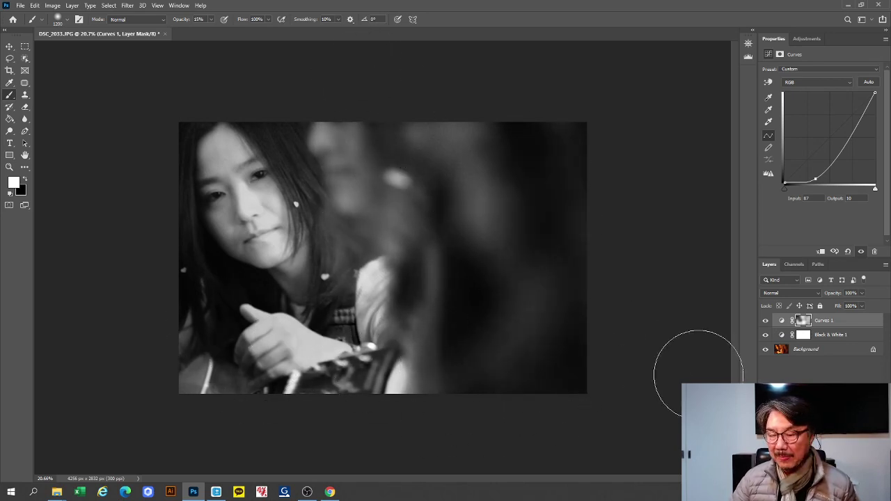
Step: Add a second Curves adjustment layer and darken the bright hand tones with a point at input 200, output 164
click(829, 474)
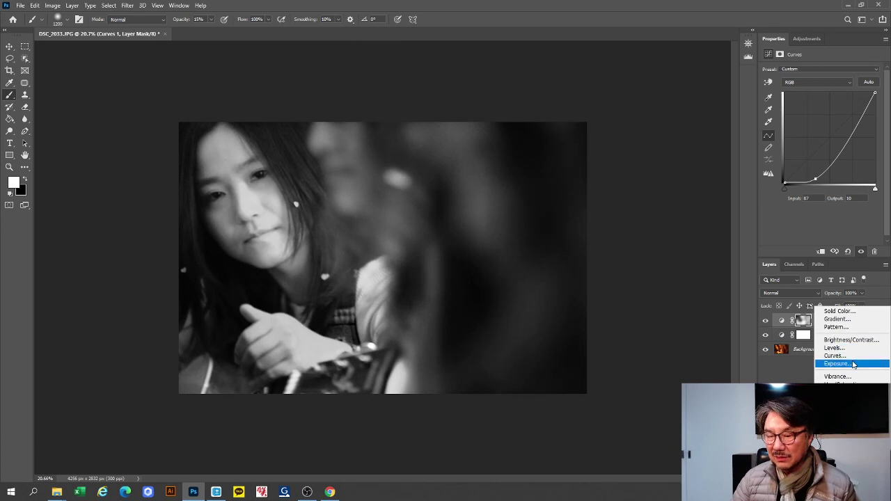
click(835, 360)
click(768, 82)
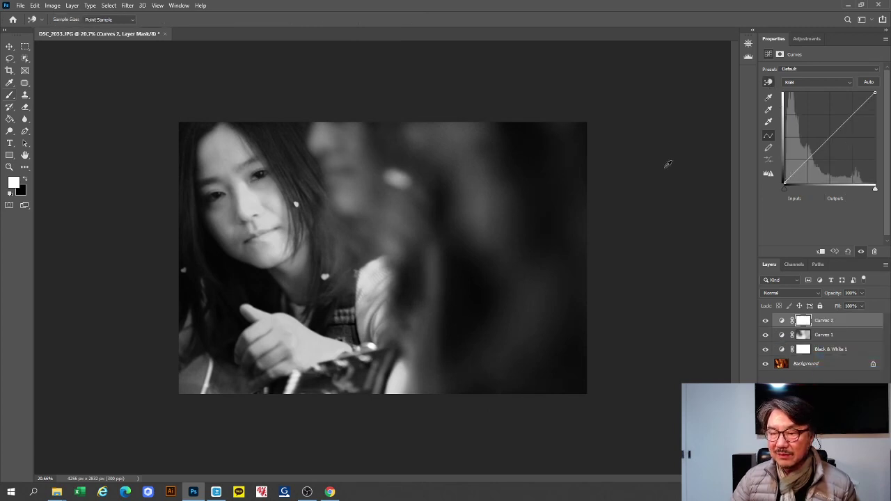
drag(315, 340, 318, 358)
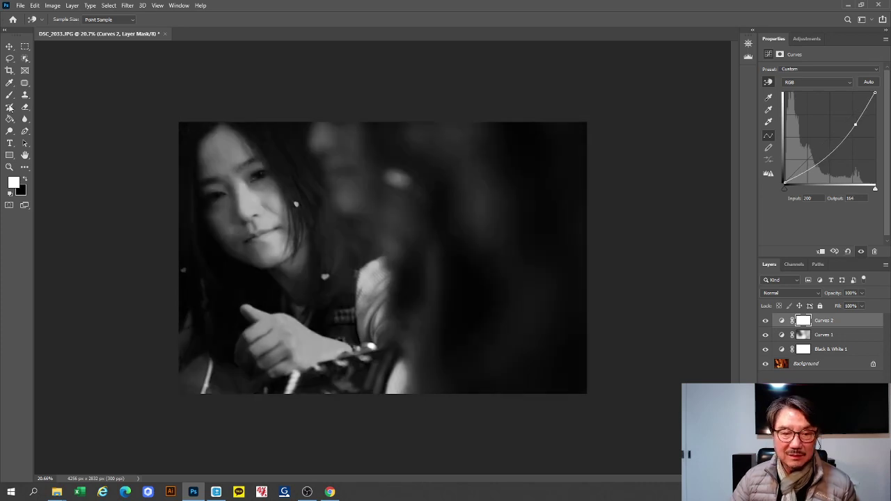
Step: Fill the second Curves layer's mask with black using the Paint Bucket
click(10, 119)
click(25, 179)
click(398, 234)
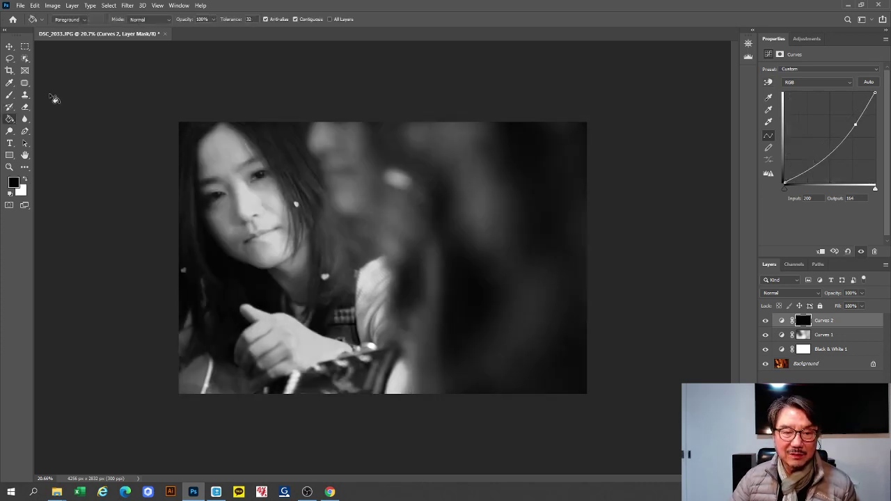
Step: Switch to the Brush tool and reduce the brush size to 600 for retouching the second Curves mask
click(9, 99)
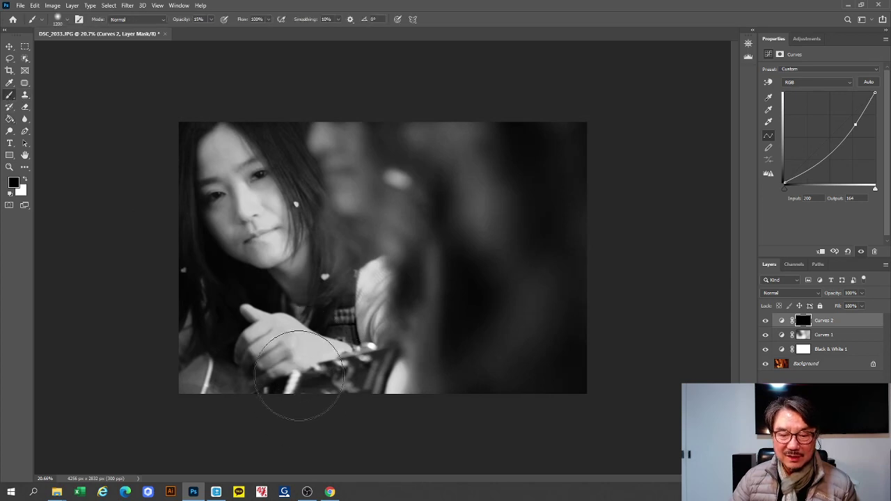
key(bracketleft)
key(bracketleft)
key(bracketleft)
key(bracketleft)
key(bracketleft)
key(bracketleft)
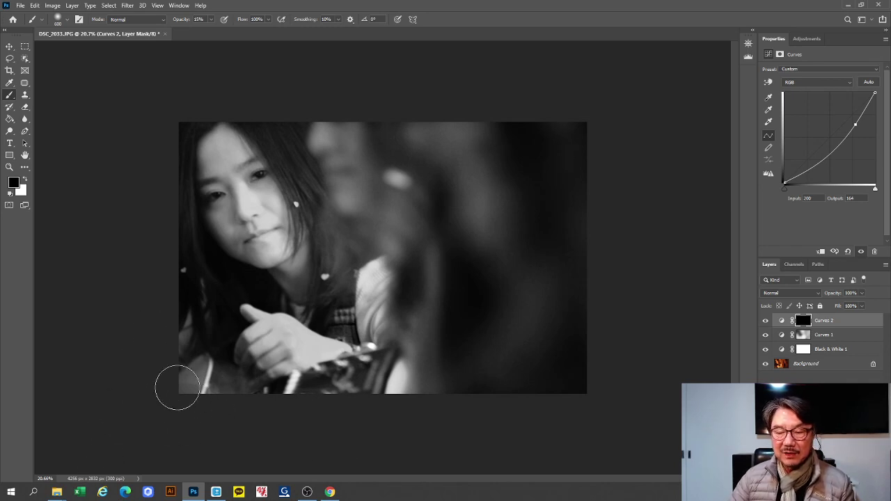
Step: Hide and show the three adjustment layers to compare with the colour original, and flatten the image
drag(767, 321, 766, 350)
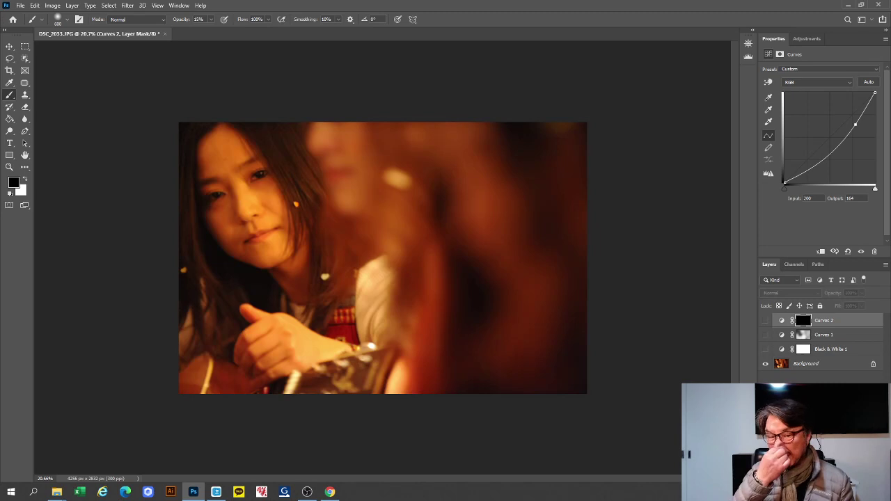
drag(766, 350, 766, 321)
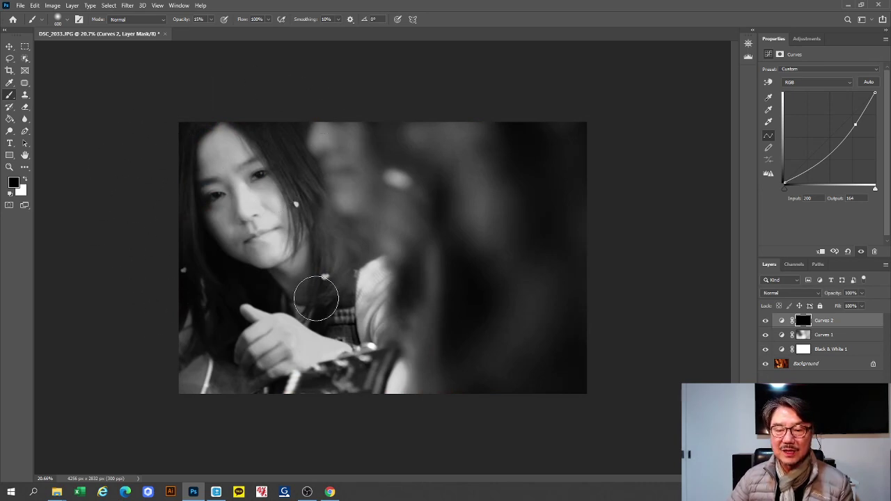
click(886, 265)
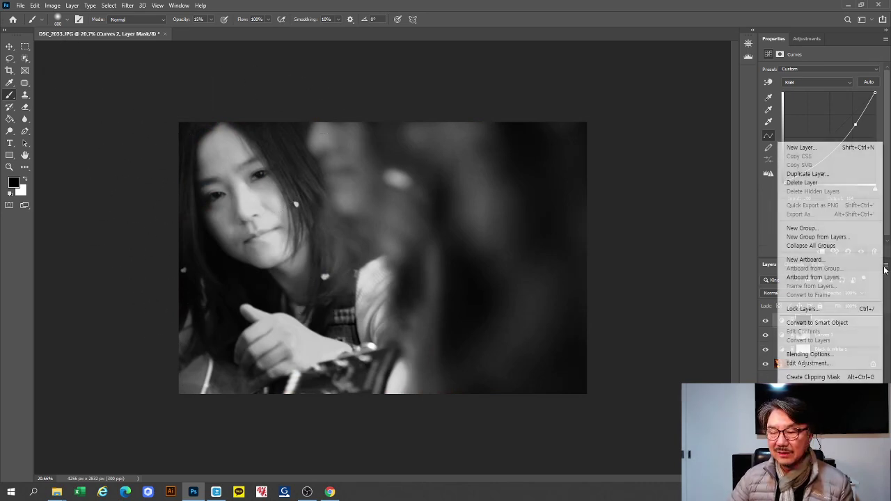
click(811, 427)
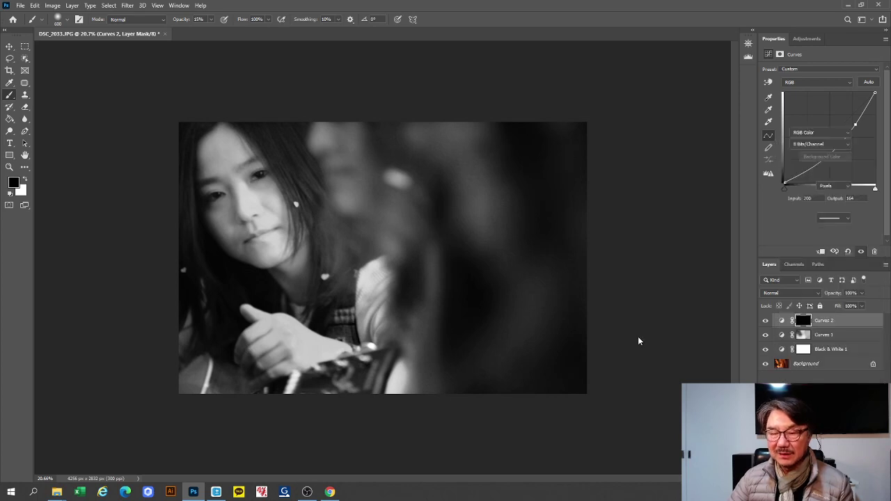
Step: Save the flattened black-and-white photo in the same folder as a JPEG named DSC_2033-bw
click(22, 6)
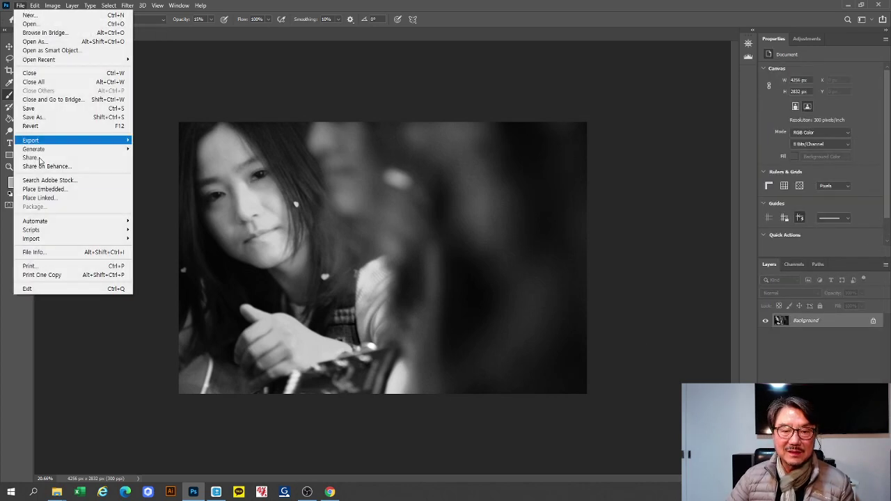
click(62, 117)
click(507, 326)
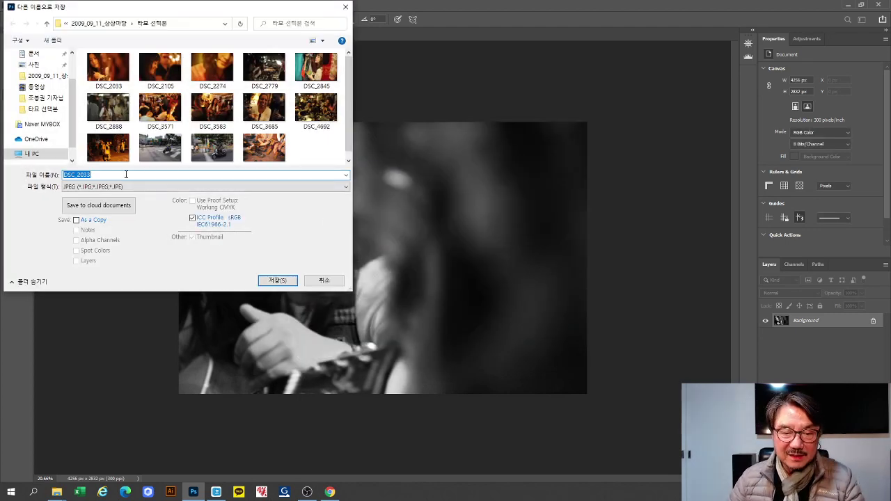
click(126, 175)
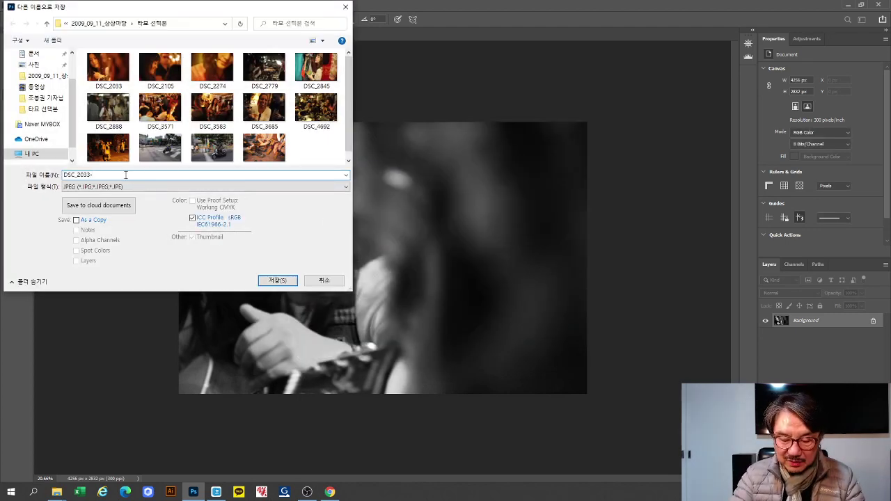
text(-bw)
key(Return)
key(Return)
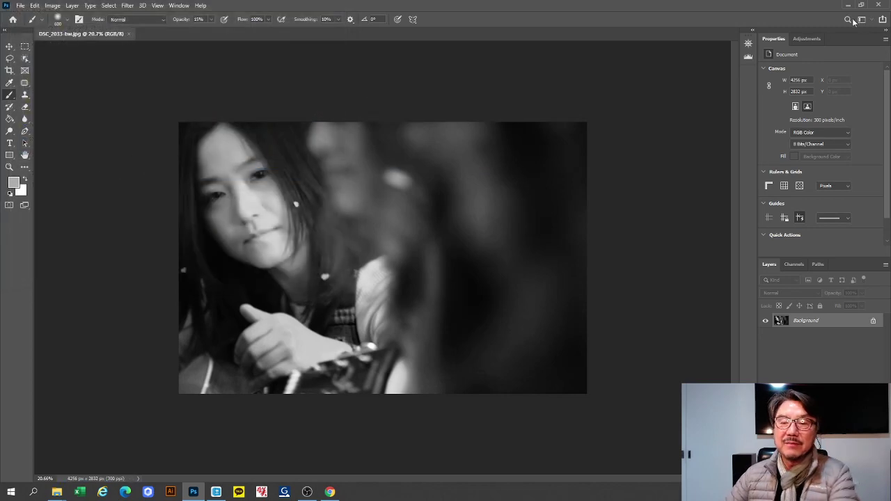
Step: Return to the photo folder and compare DSC_2033 with DSC_2033-bw in the image viewer, closing it when done
click(846, 5)
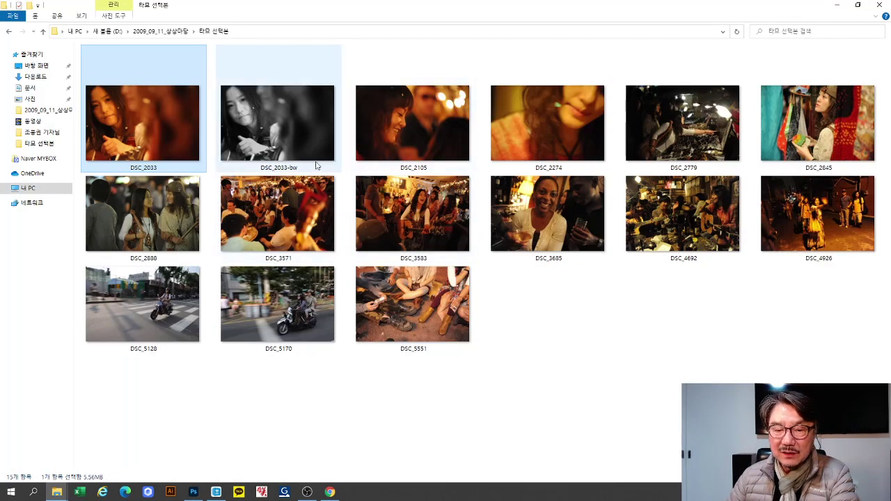
double_click(127, 140)
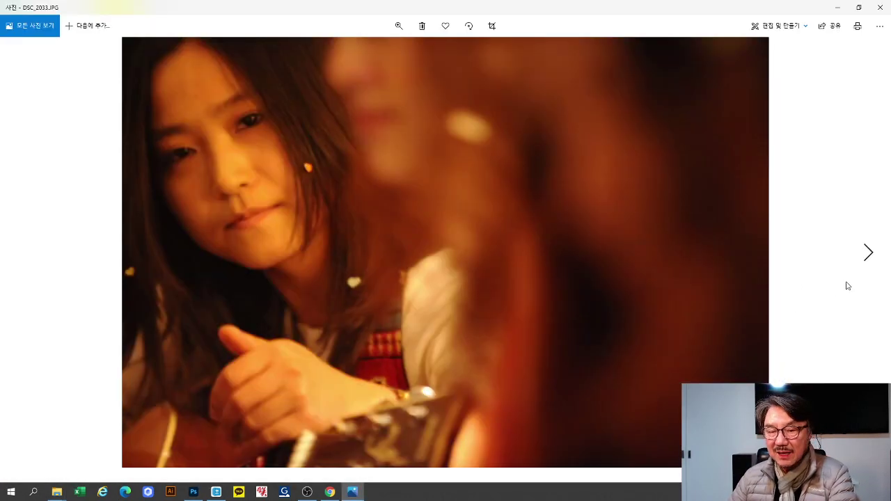
click(870, 253)
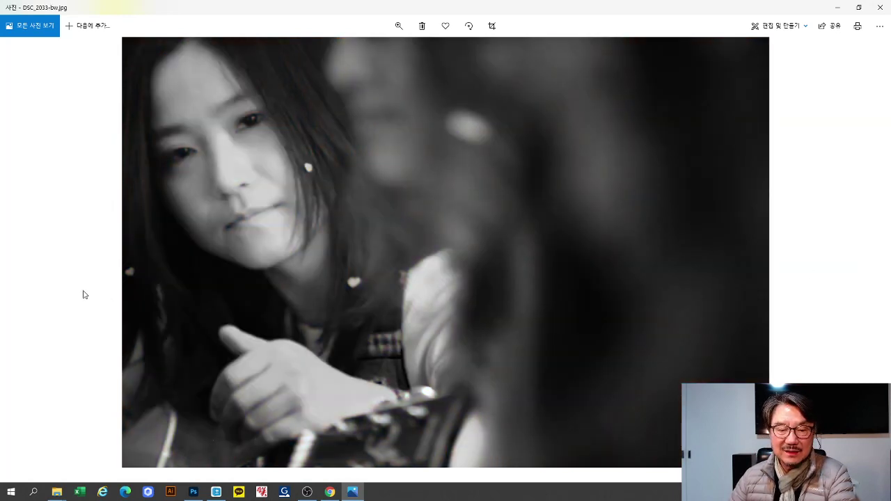
click(19, 257)
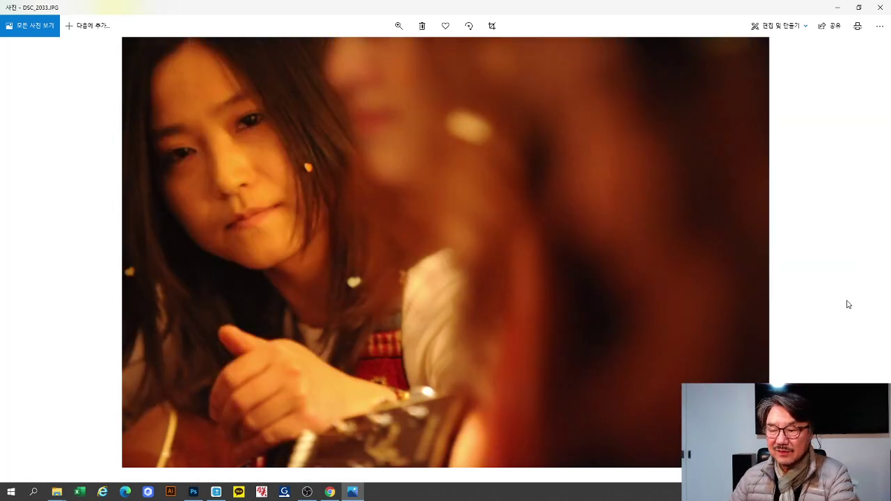
click(870, 255)
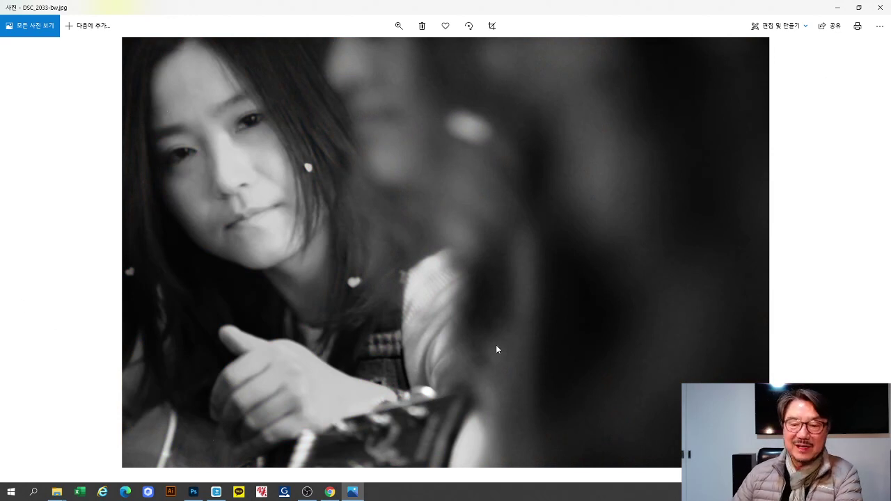
click(880, 7)
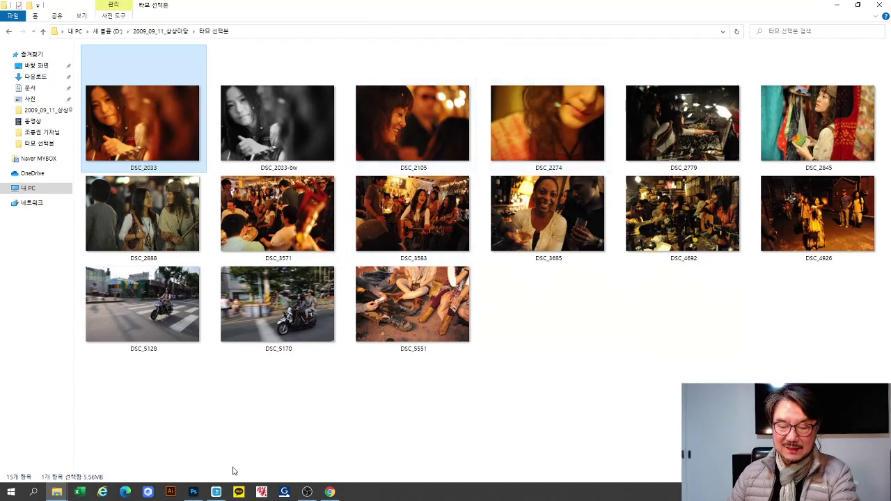
Step: Switch to Photoshop, close DSC_2033-bw, and open DSC_2274 from the photo folder in a maximized window
click(194, 493)
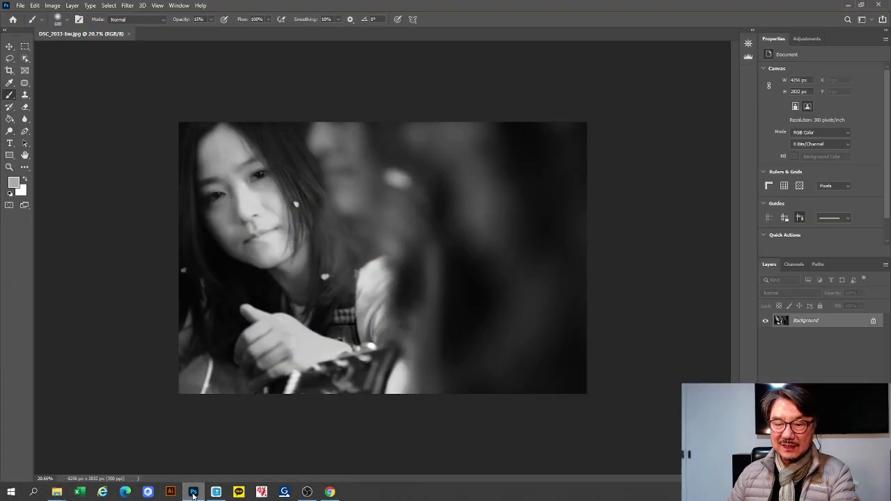
click(128, 34)
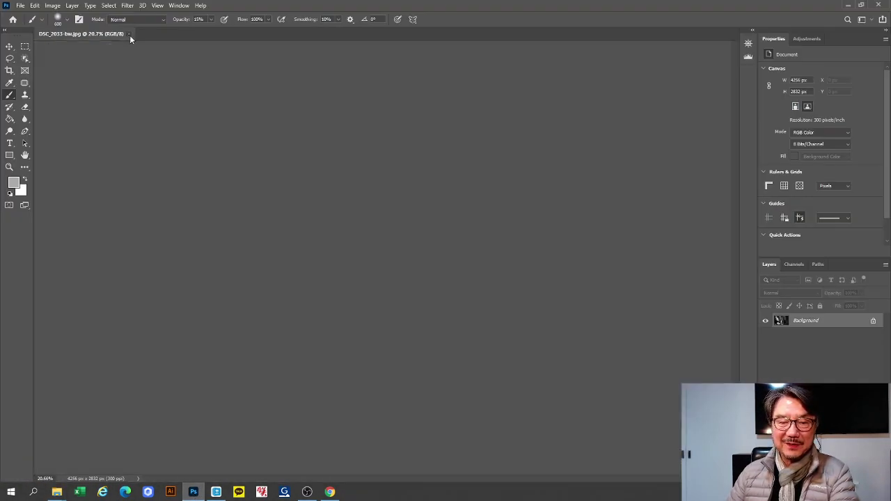
click(863, 5)
drag(548, 123, 446, 345)
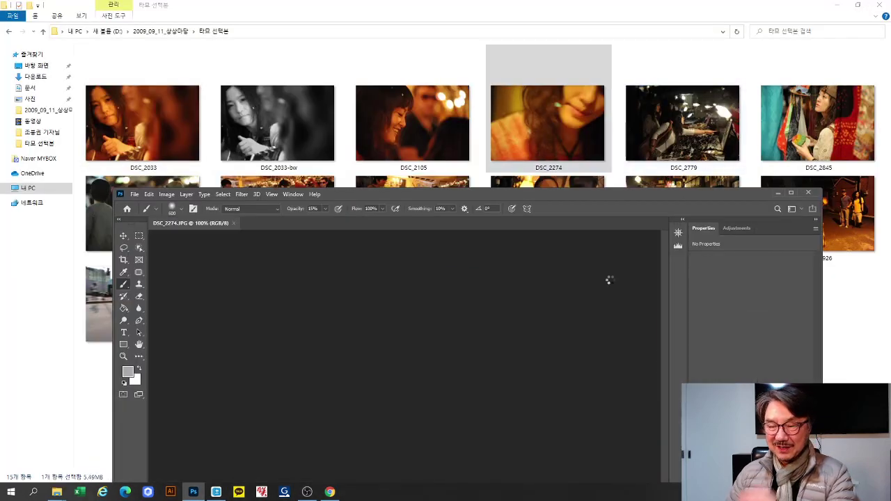
click(791, 193)
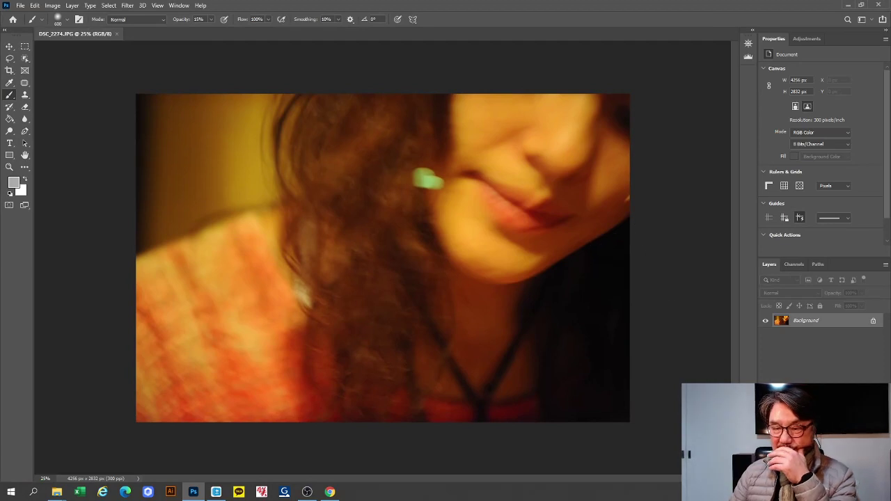
click(831, 488)
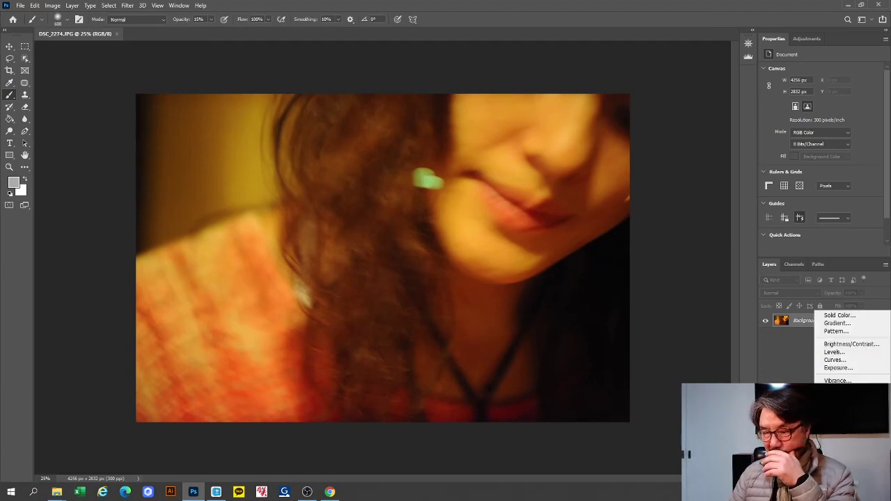
click(835, 360)
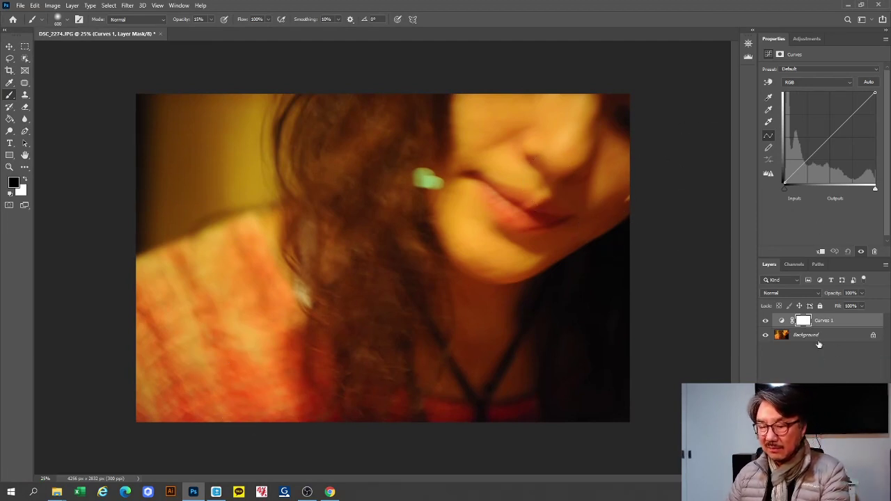
key(Delete)
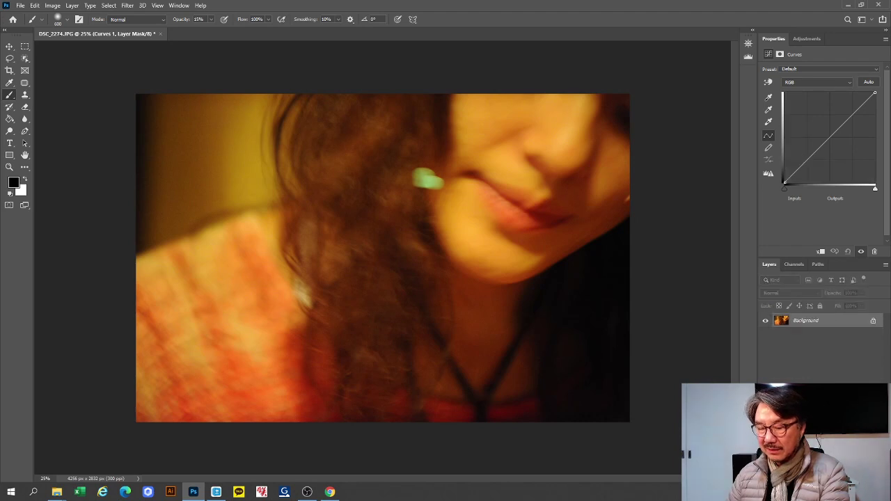
Step: Add a Black & White adjustment layer with Reds 70, Yellows 66, Greens 49 and Cyans 72
click(835, 472)
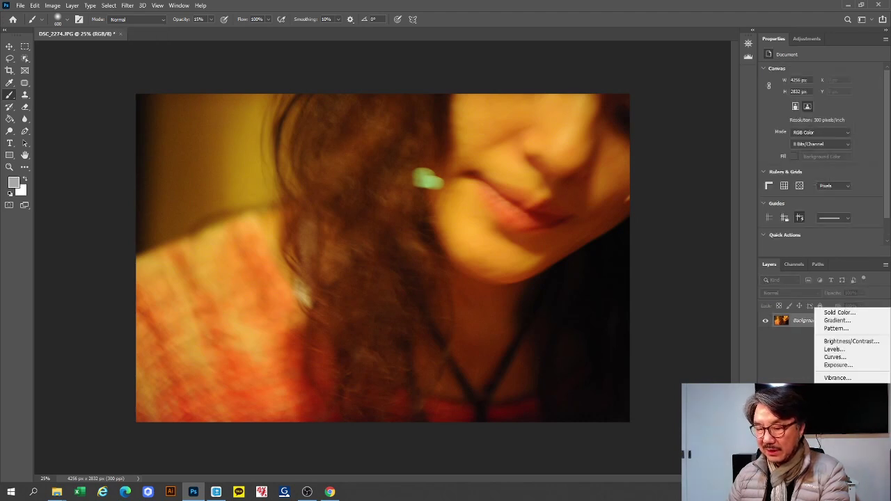
click(835, 401)
drag(819, 105, 826, 124)
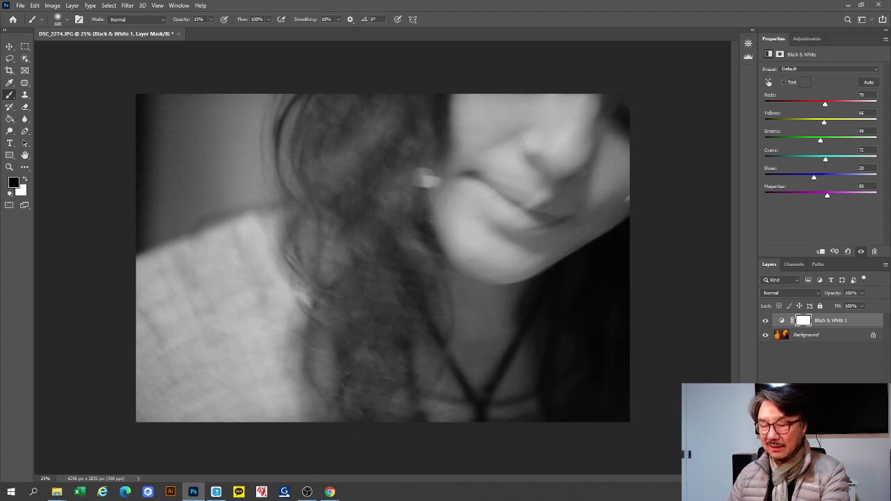
Step: Add a Curves adjustment layer and darken the tones sampled on the shoulder to input 181, output 124
click(838, 478)
click(808, 355)
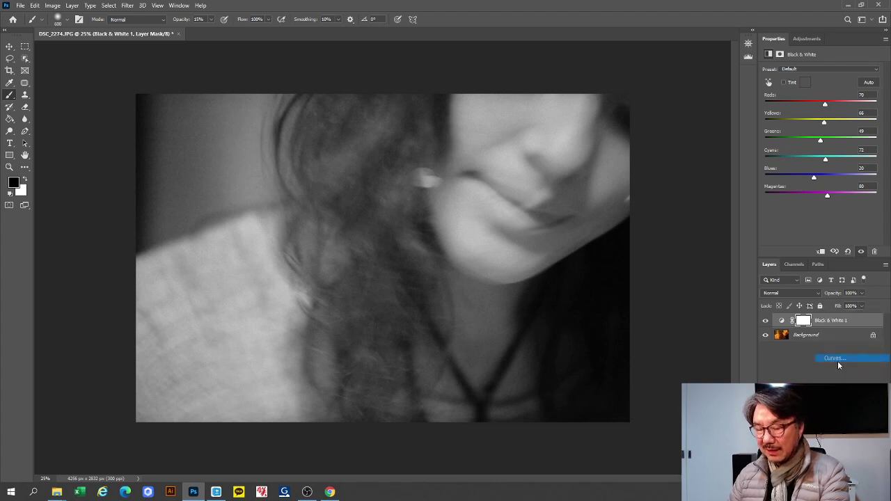
click(769, 82)
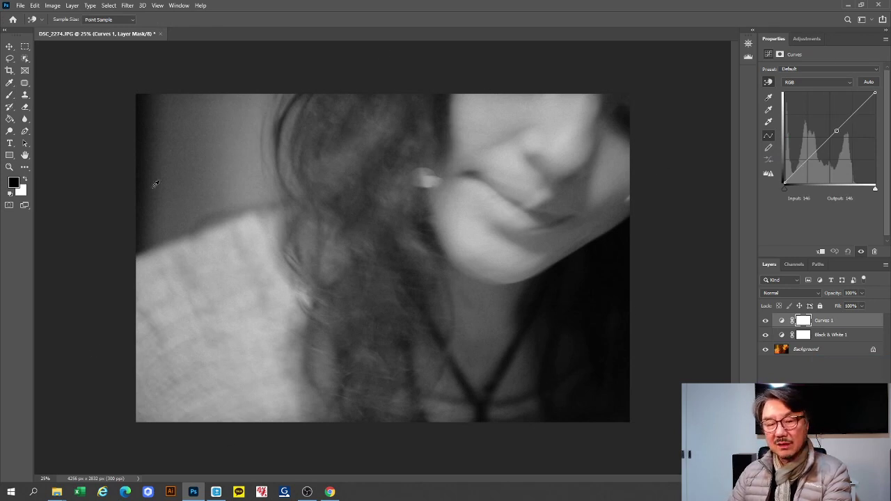
drag(233, 312, 241, 337)
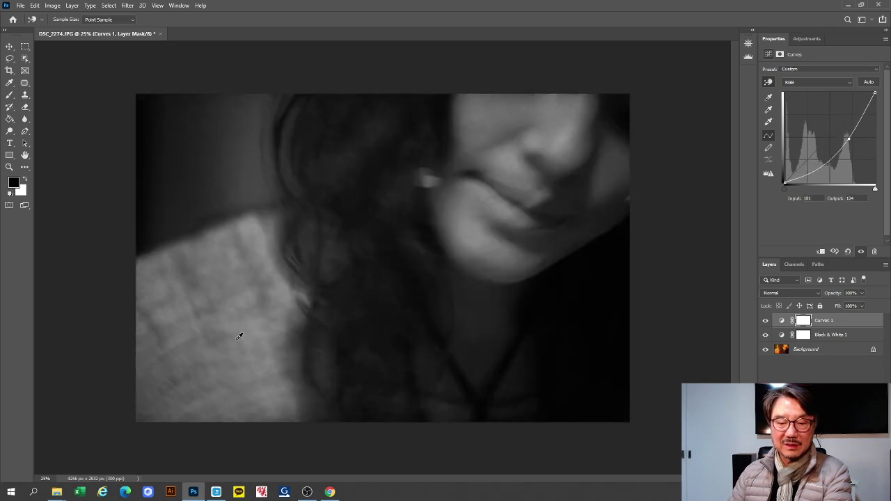
Step: Fill the Curves 1 layer mask with black using the Paint Bucket tool
click(10, 119)
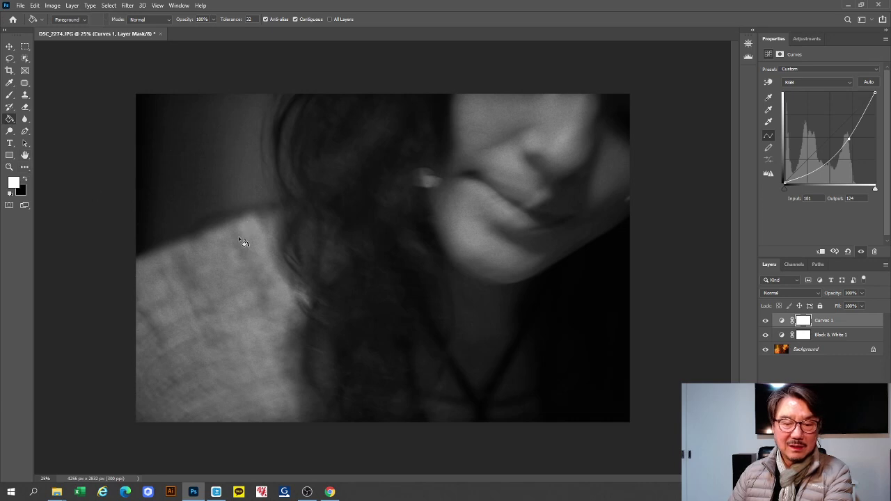
click(9, 98)
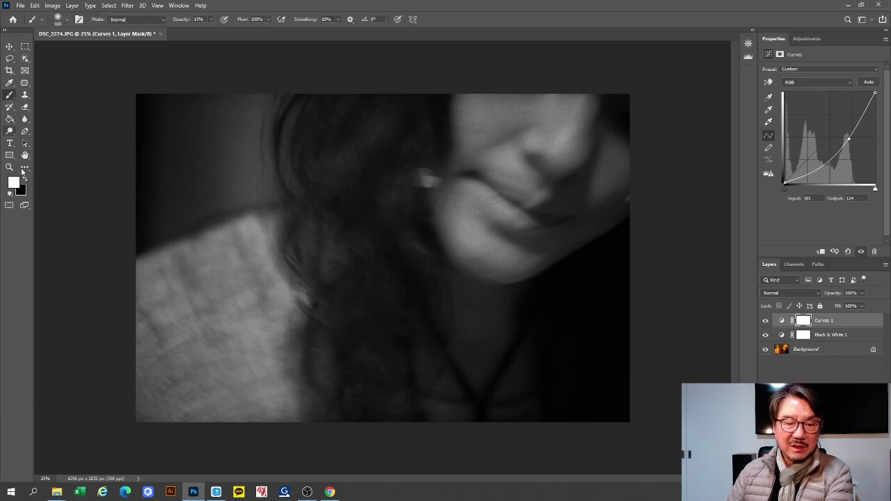
click(10, 120)
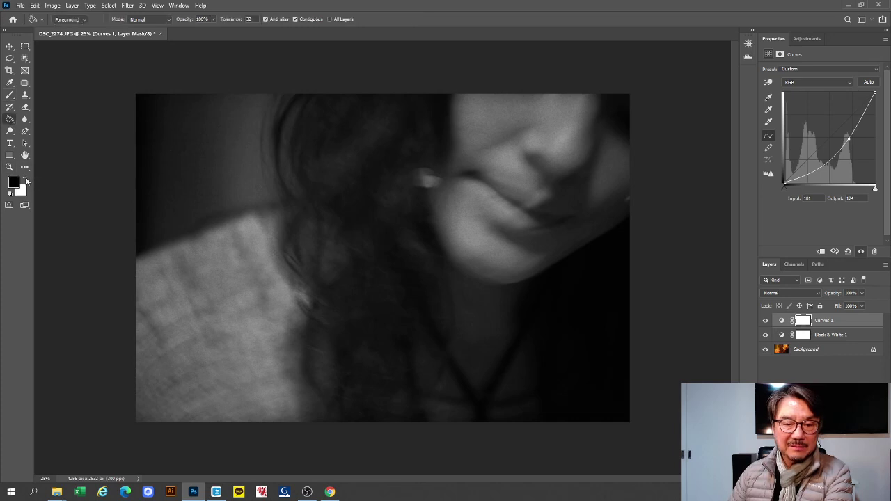
click(168, 237)
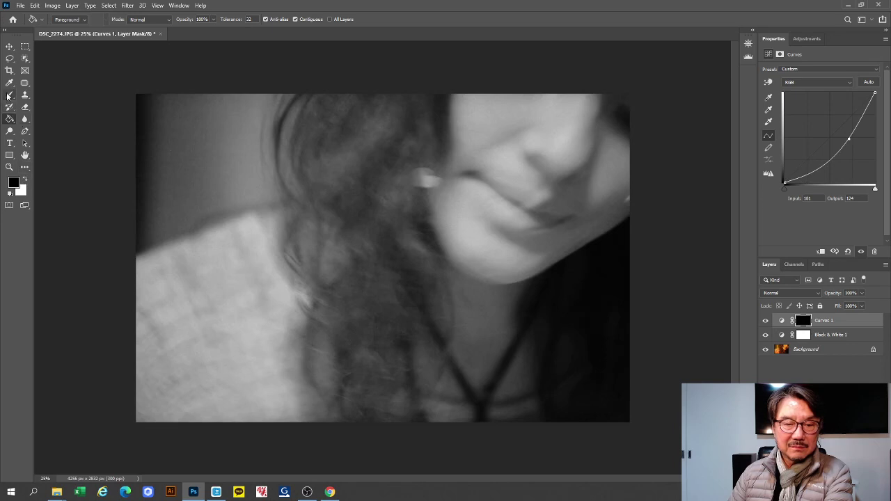
Step: Refill the Curves 1 mask with white and delete the Curves 1 adjustment layer
key(b)
click(11, 119)
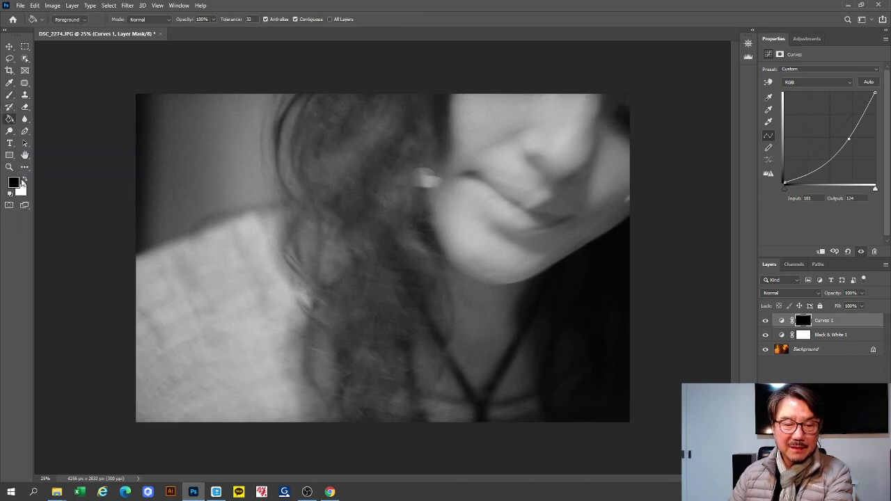
click(229, 293)
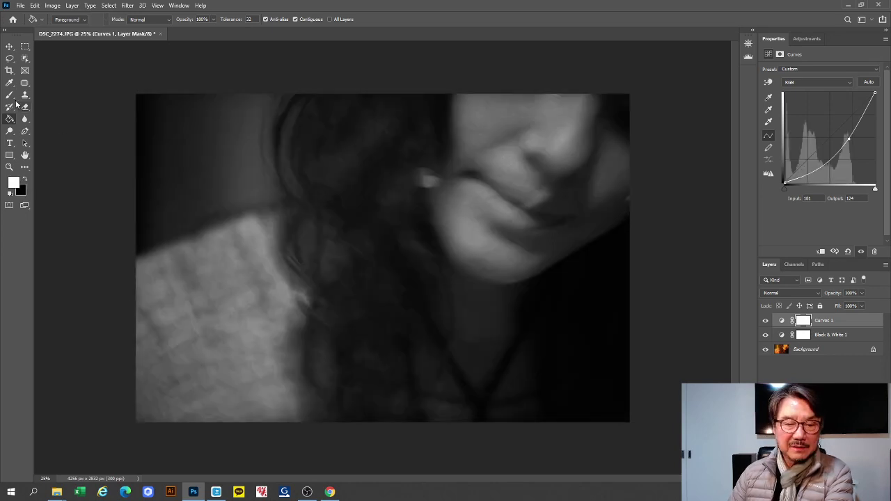
key(b)
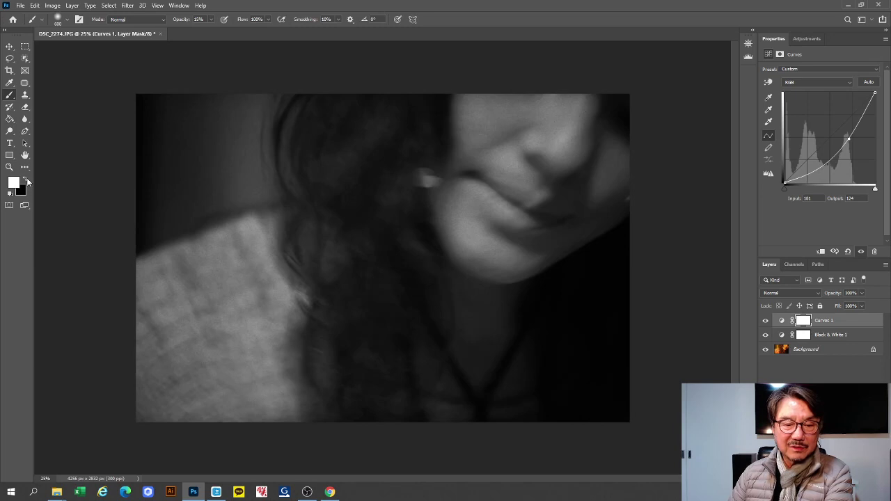
click(26, 179)
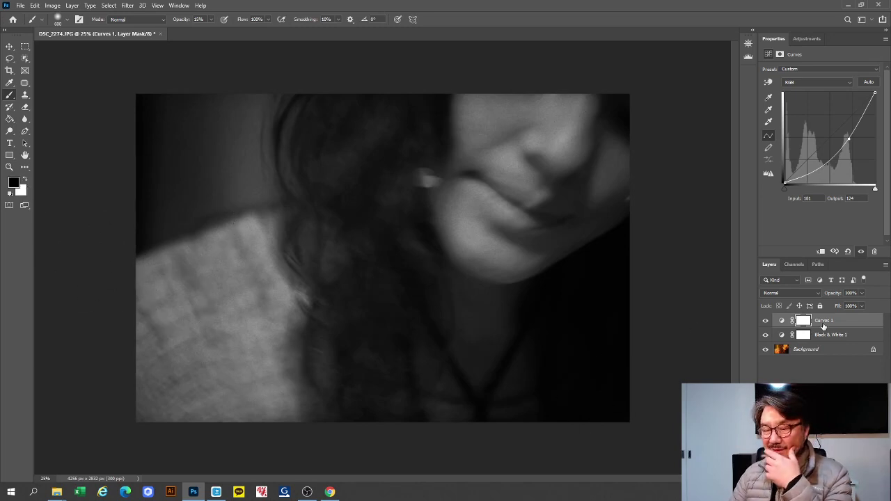
key(Delete)
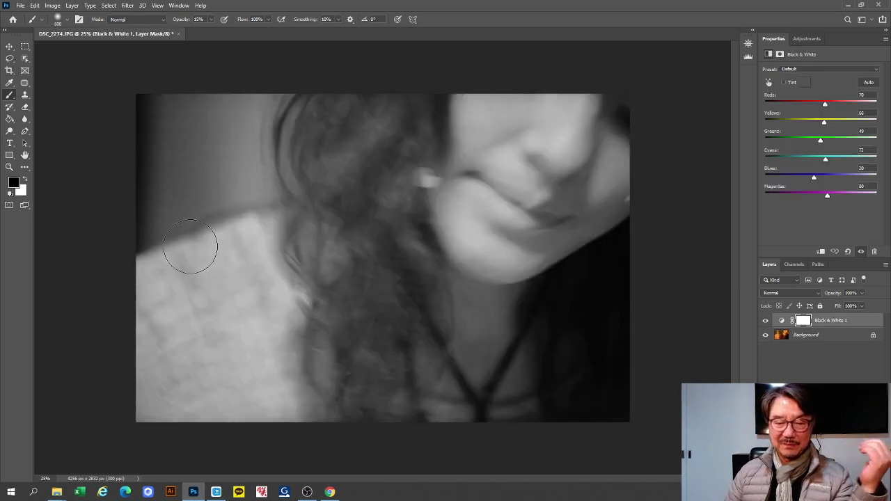
Step: Enlarge the brush size to 1000 for painting on the layer mask
key(bracketright)
key(bracketright)
key(bracketright)
key(bracketright)
key(bracketright)
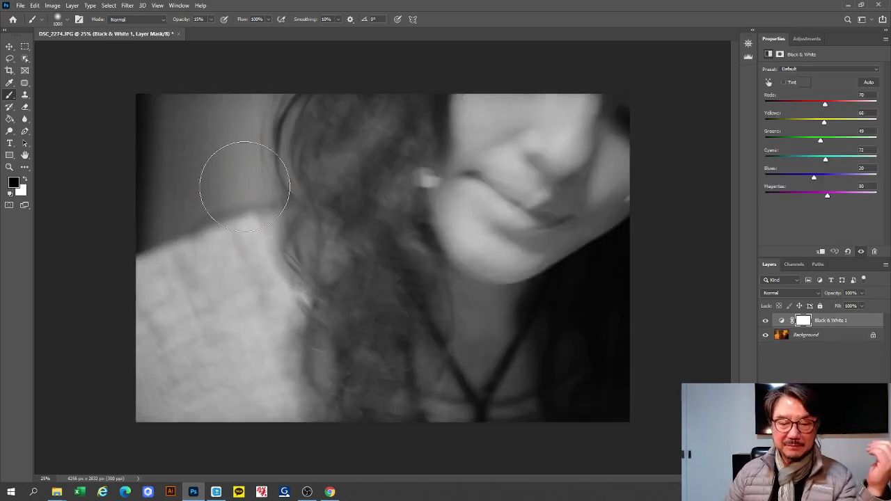
Step: Try painting black over the shoulder on the Black & White mask, and delete that adjustment layer
mouse_move(245, 187)
mouse_down()
mouse_move(129, 378)
mouse_move(140, 289)
mouse_move(288, 269)
mouse_up()
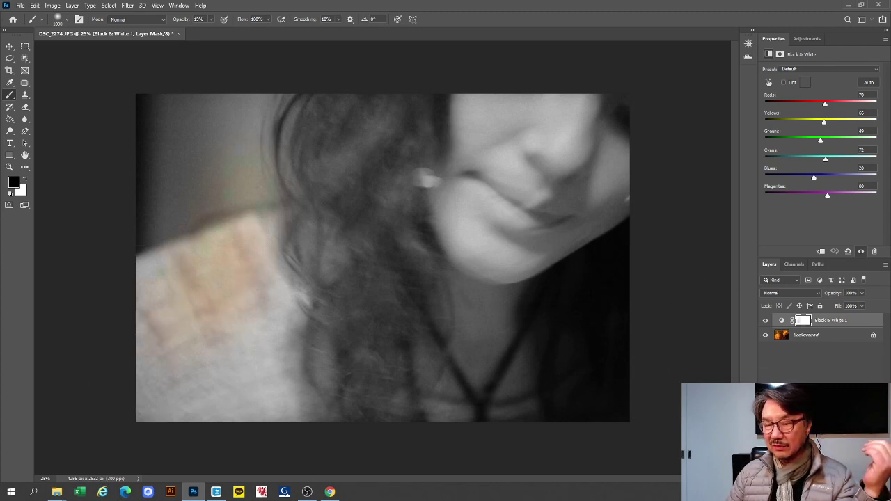
key(Delete)
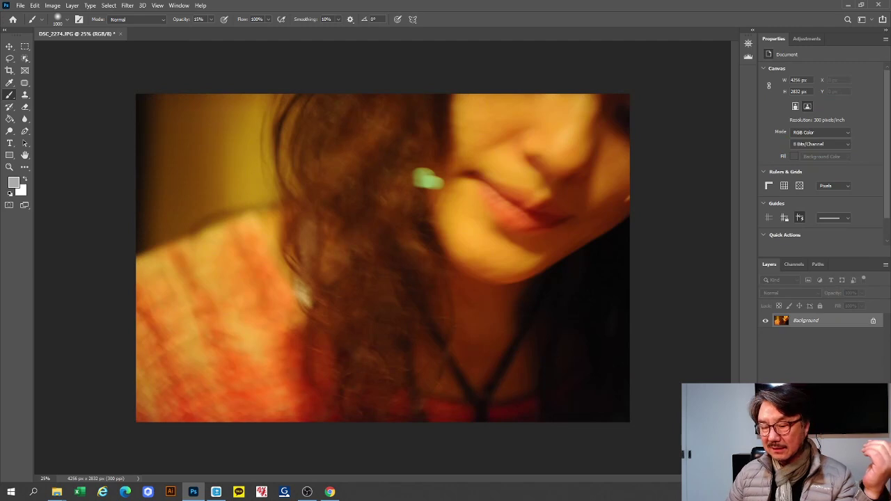
Step: Add a fresh Black & White adjustment layer and set Reds to 51 and Yellows to 68
click(825, 468)
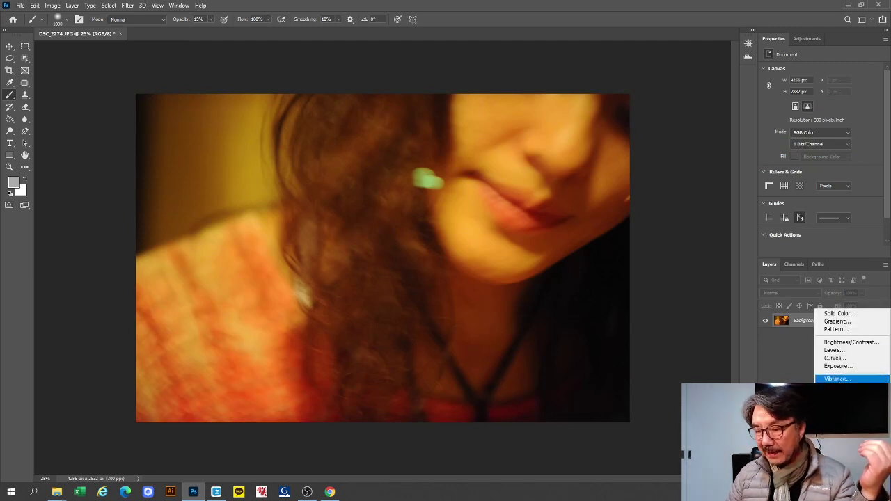
click(840, 403)
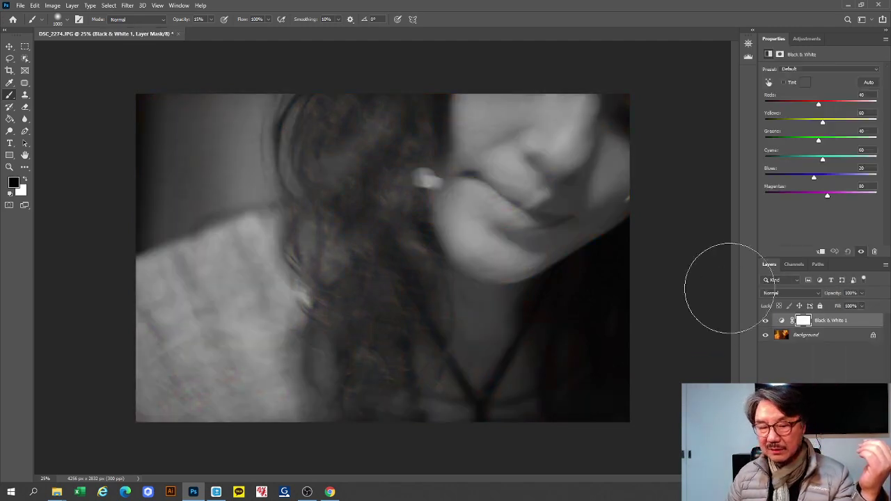
drag(819, 101, 826, 124)
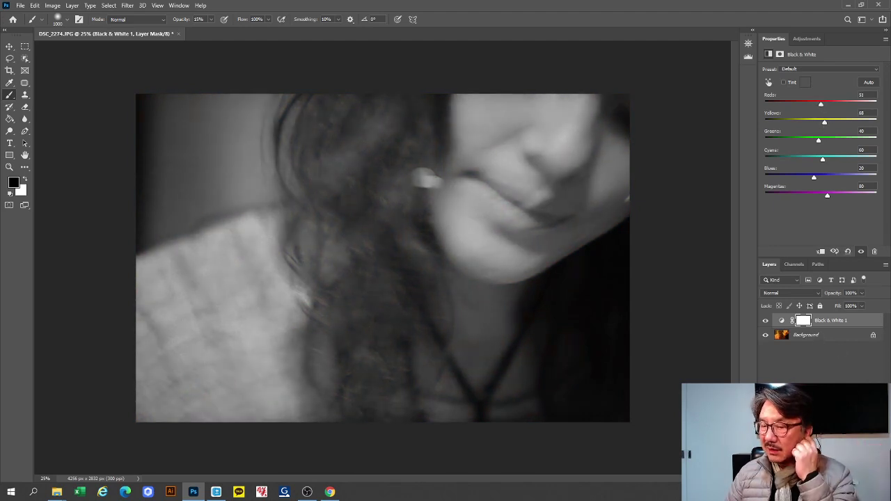
Step: Add a Curves adjustment layer and darken the tones sampled on the shoulder to input 158, output 92
click(835, 476)
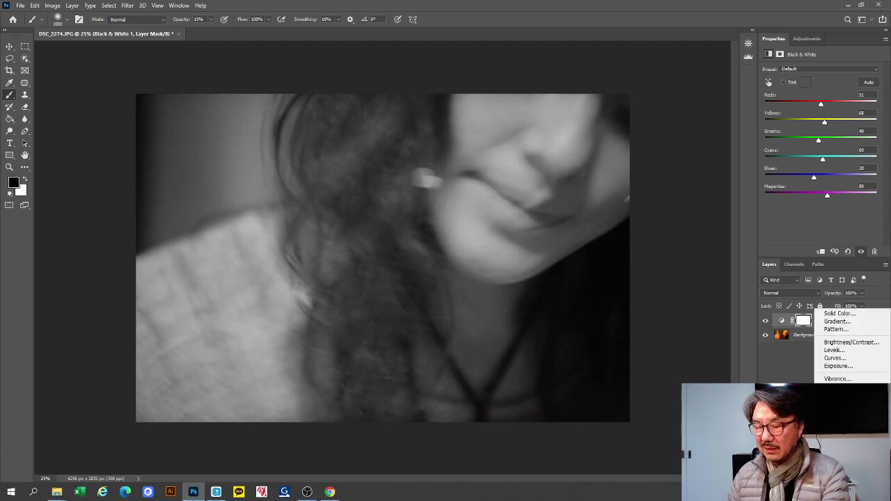
click(835, 358)
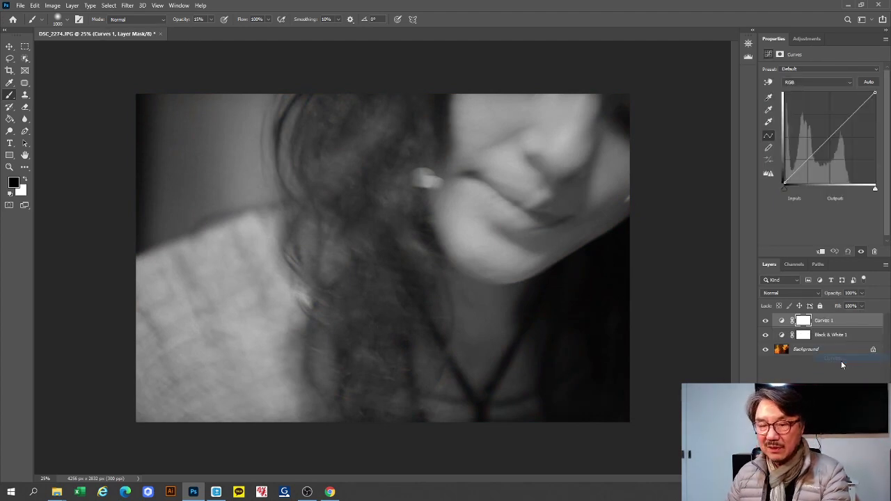
click(768, 82)
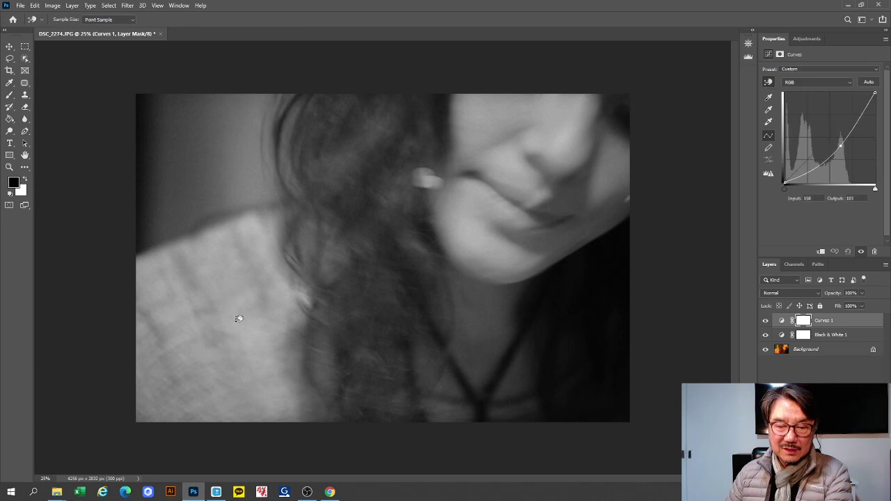
drag(237, 318, 241, 323)
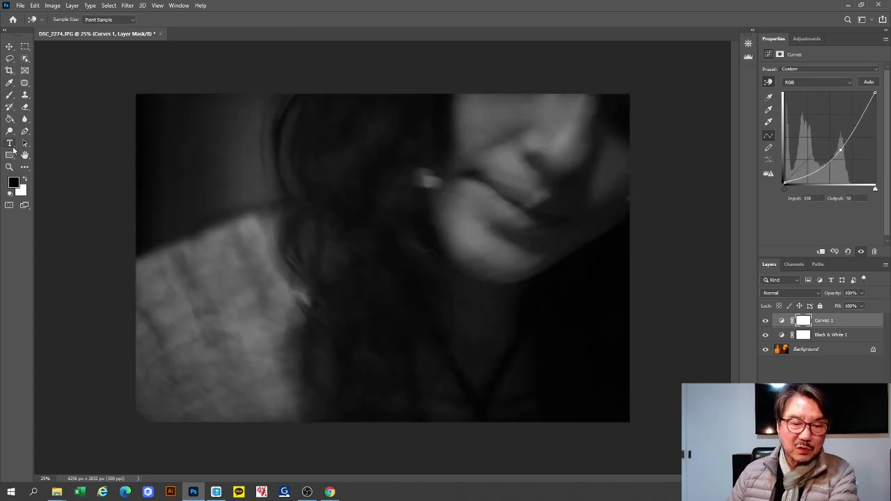
Step: Fill the new Curves layer's mask with black using the Paint Bucket to hide the darkening
click(10, 119)
click(23, 179)
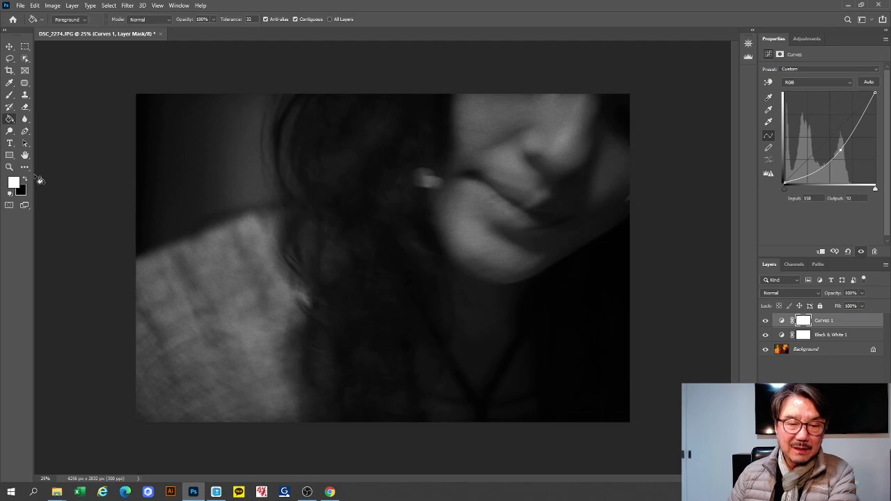
click(261, 311)
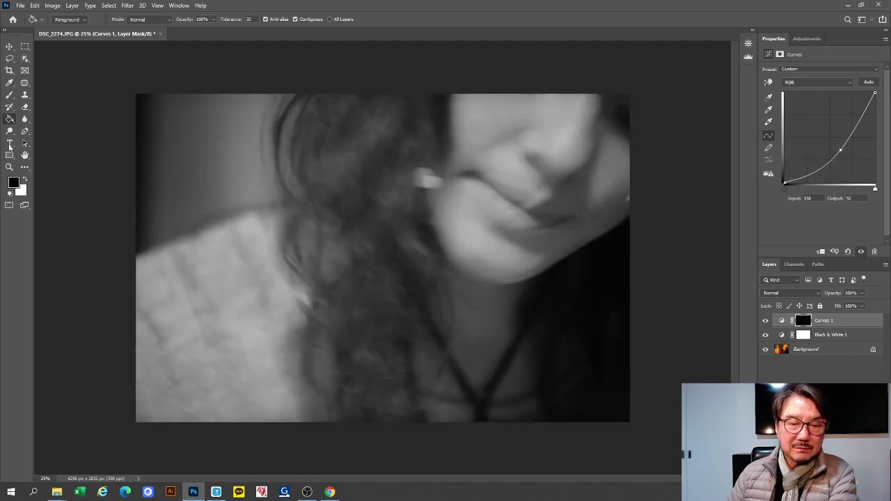
Step: Paint white on the Curves mask with the 15% opacity brush to darken the shoulder and the background beside it
click(9, 95)
click(24, 180)
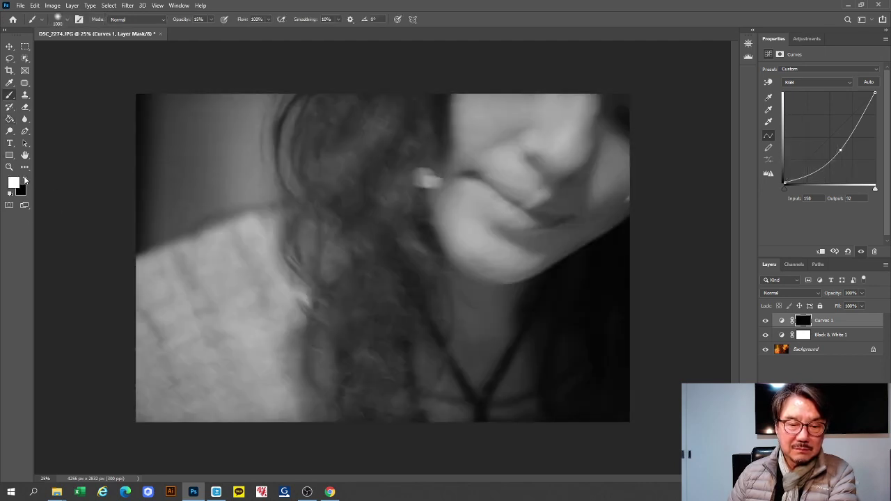
mouse_move(173, 226)
mouse_down()
mouse_move(167, 397)
mouse_move(246, 310)
mouse_move(238, 239)
mouse_move(115, 277)
mouse_up()
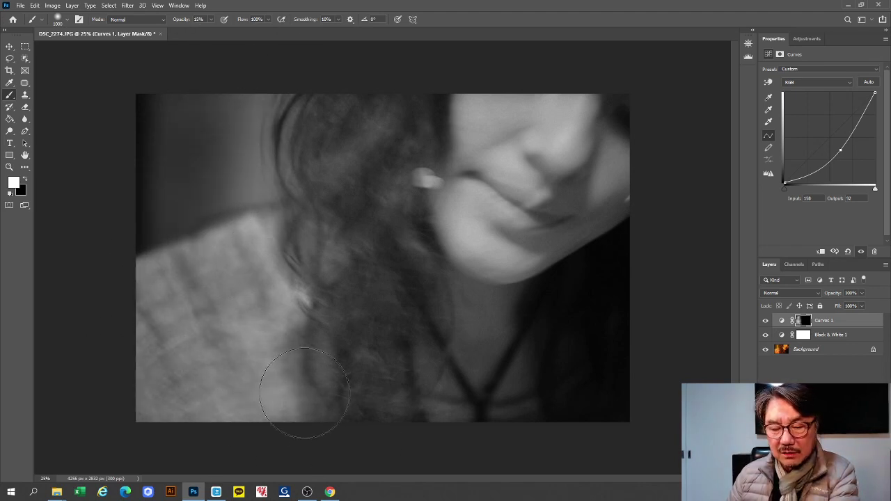
Step: Compare the photo with and without the Curves layer, and paint more white on its mask to darken the hair, shoulder and upper background
click(766, 320)
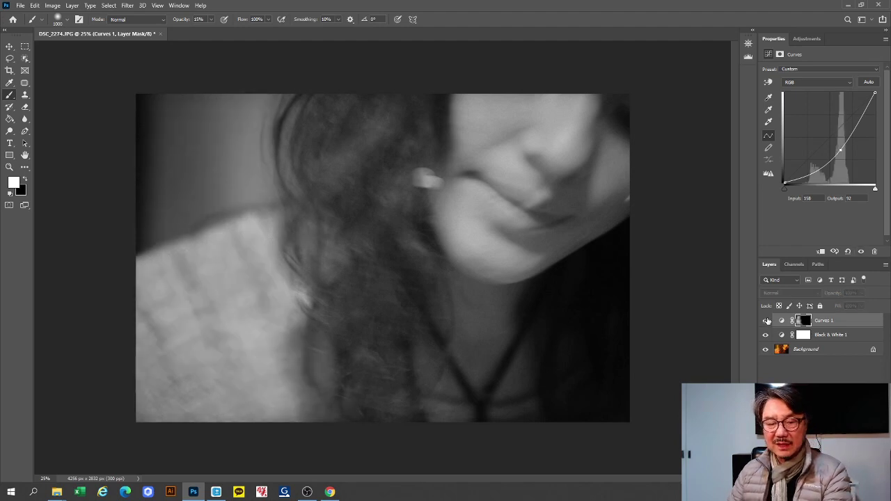
click(766, 321)
mouse_move(221, 219)
mouse_down()
mouse_move(399, 376)
mouse_move(385, 366)
mouse_move(364, 166)
mouse_move(381, 123)
mouse_move(367, 113)
mouse_move(288, 129)
mouse_move(317, 154)
mouse_move(322, 229)
mouse_move(356, 335)
mouse_move(382, 378)
mouse_up()
mouse_move(98, 33)
mouse_down()
mouse_move(258, 181)
mouse_move(424, 122)
mouse_move(359, 46)
mouse_move(333, 30)
mouse_up()
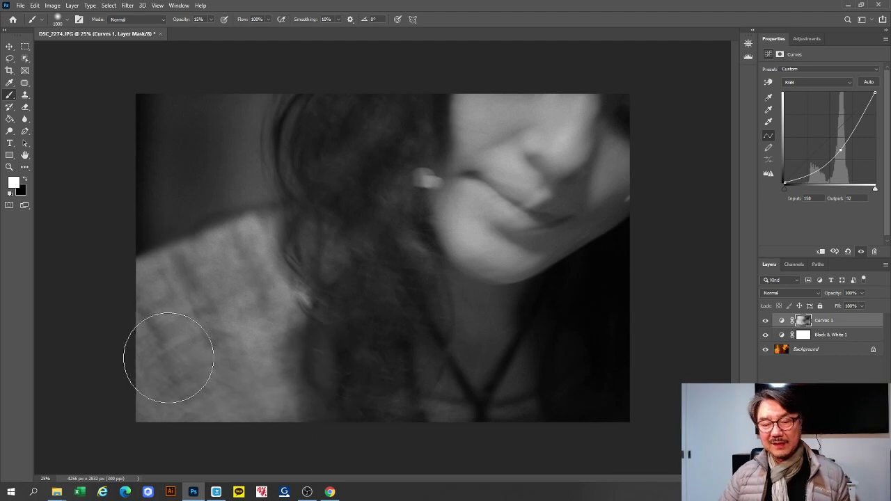
Step: Merge the Curves and Black & White adjustment layers into the Background layer
click(886, 265)
key(Escape)
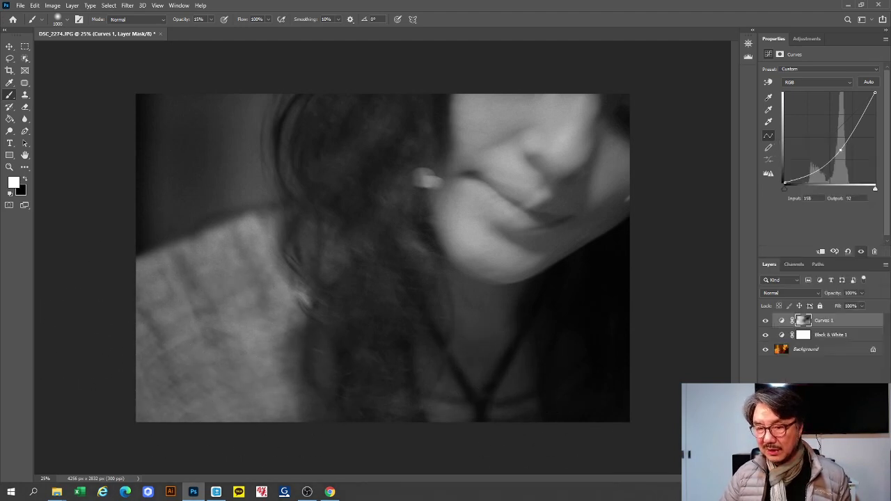
key(ctrl+shift+e)
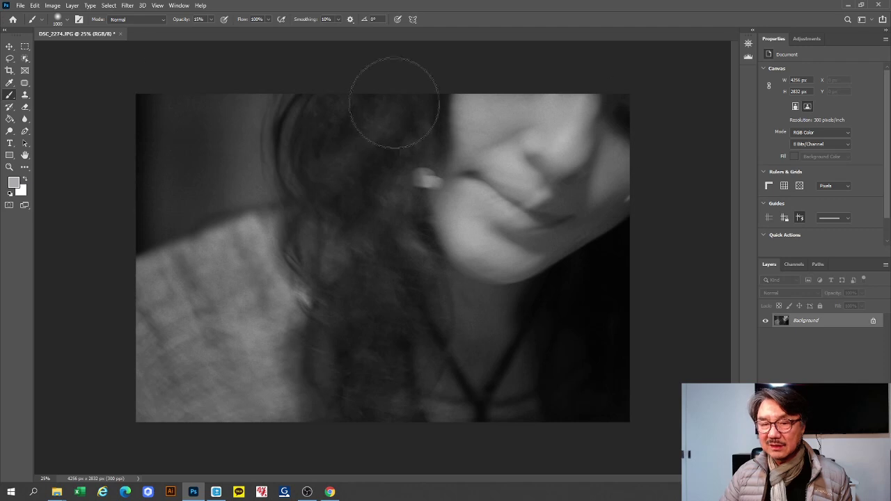
Step: Save the merged photo on the computer as a JPEG named DSC_2274-bw
click(20, 5)
click(69, 120)
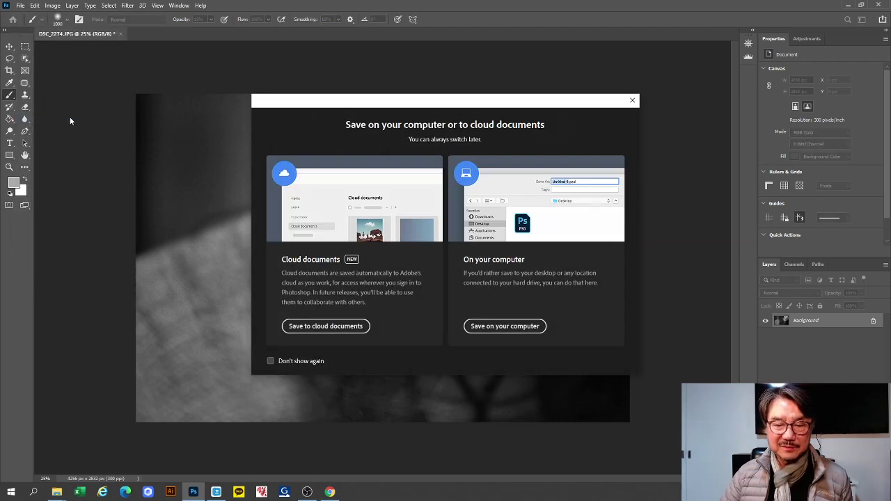
click(521, 327)
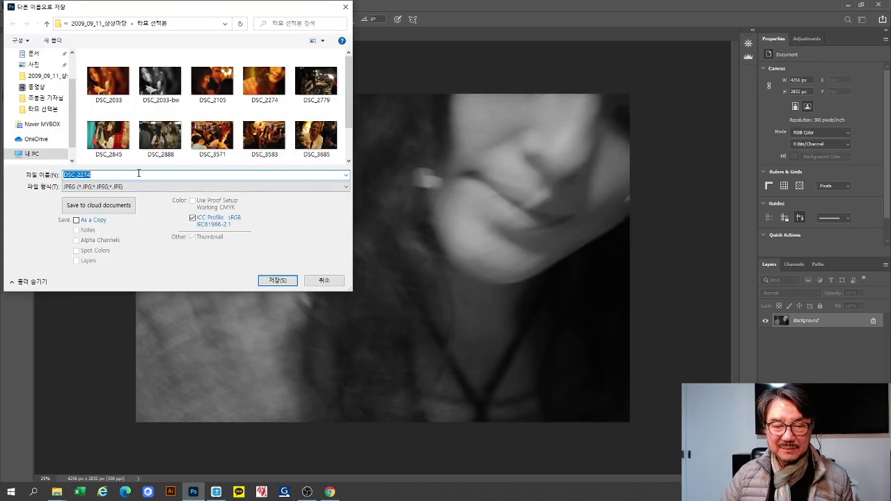
click(138, 174)
text(-)
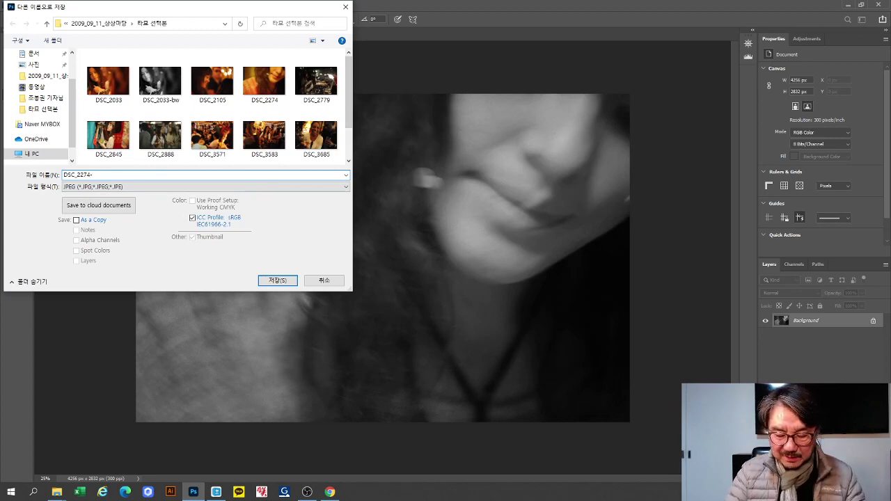
text(bw)
key(Return)
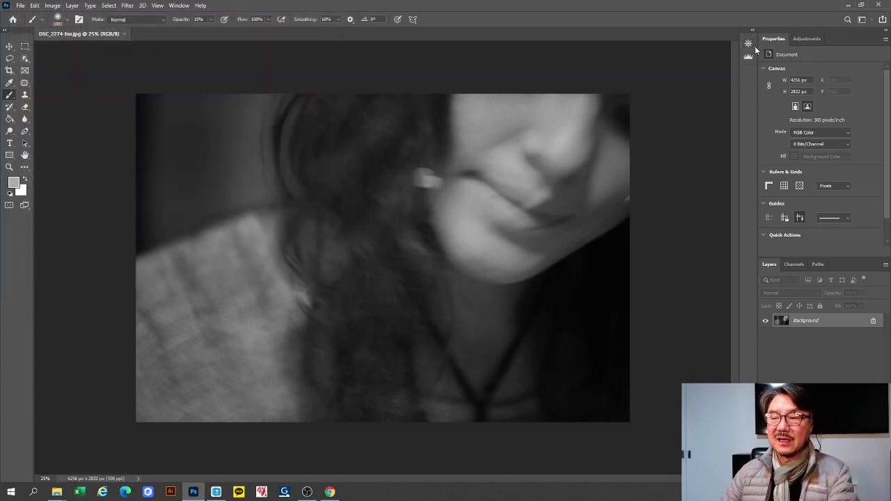
Step: Switch to the photo folder and compare DSC_2033 with DSC_2033-bw in the photo viewer
click(849, 6)
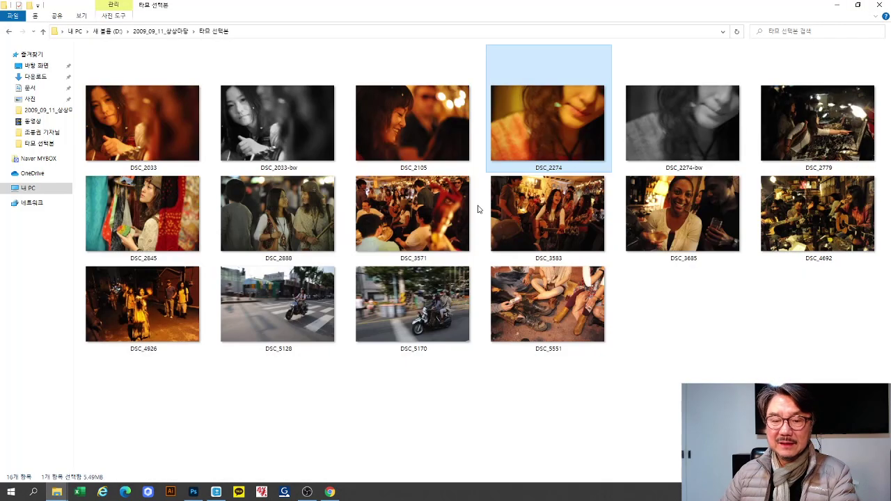
click(168, 143)
double_click(167, 144)
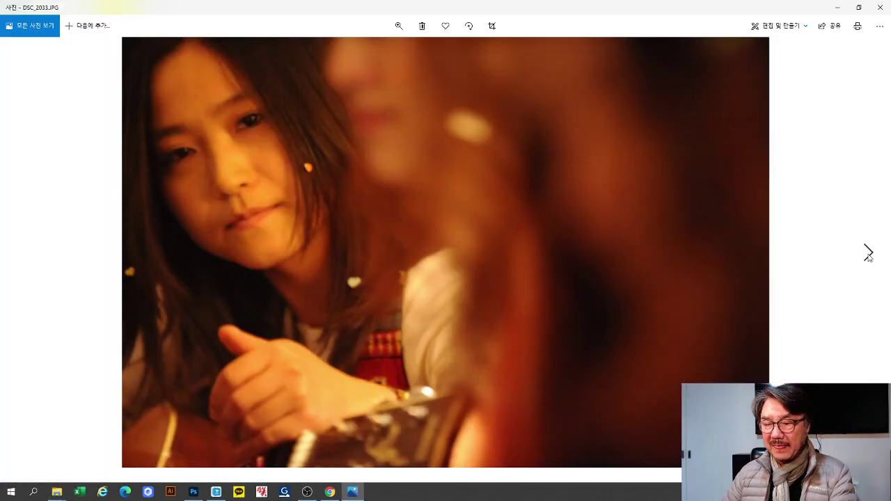
click(869, 254)
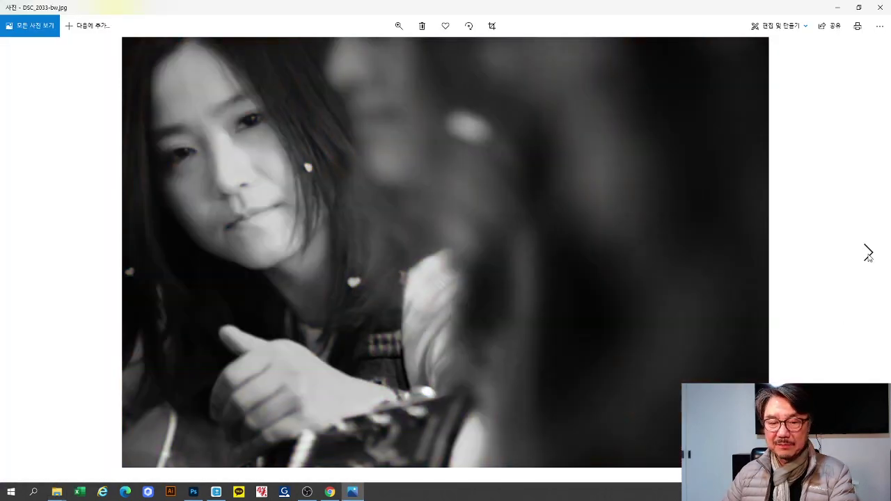
click(35, 257)
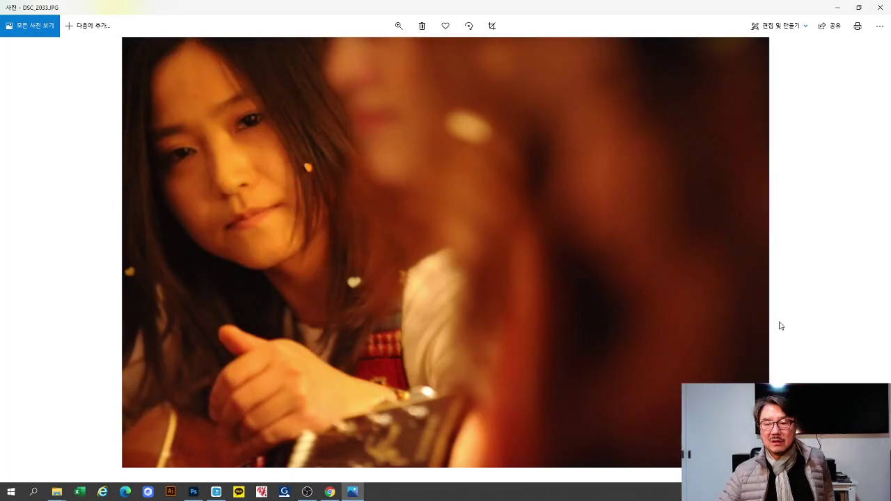
click(867, 258)
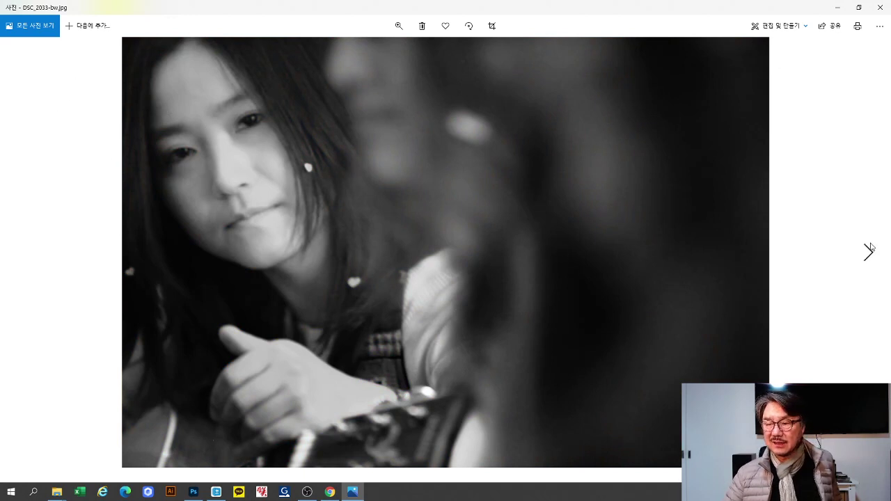
Step: View DSC_2274 and its black-and-white copy DSC_2274-bw, and close the photo viewer
click(869, 251)
click(869, 251)
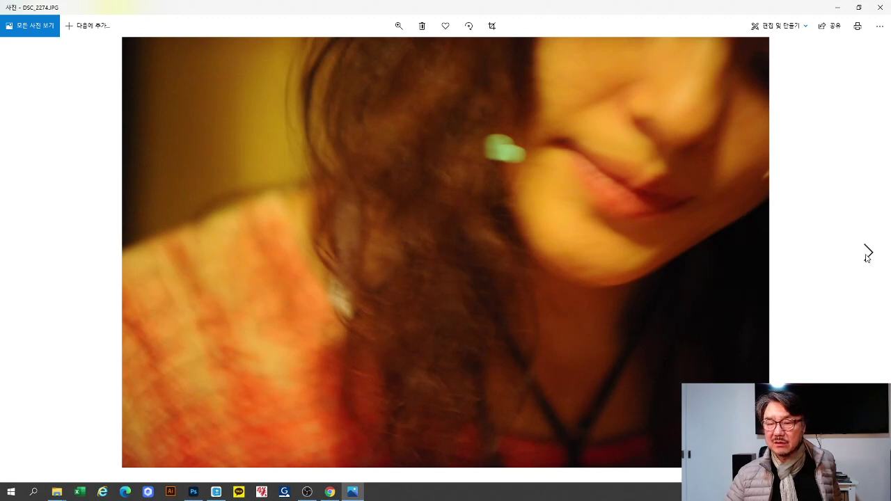
click(868, 253)
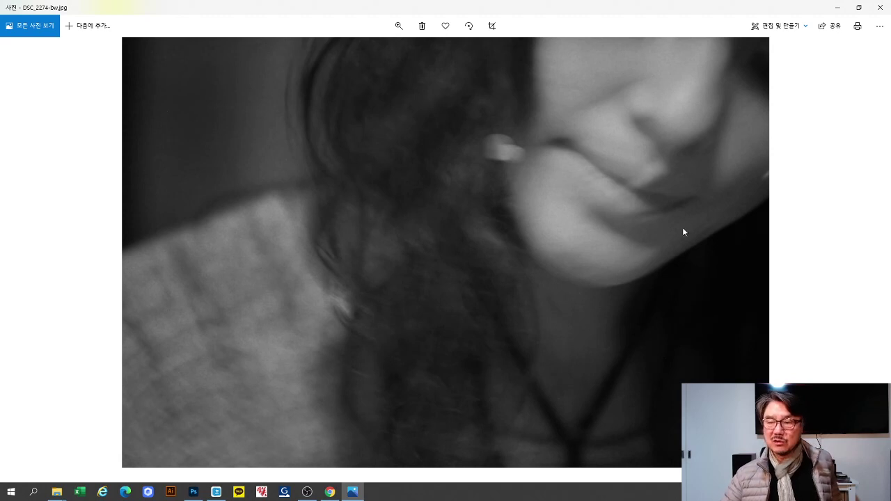
click(880, 7)
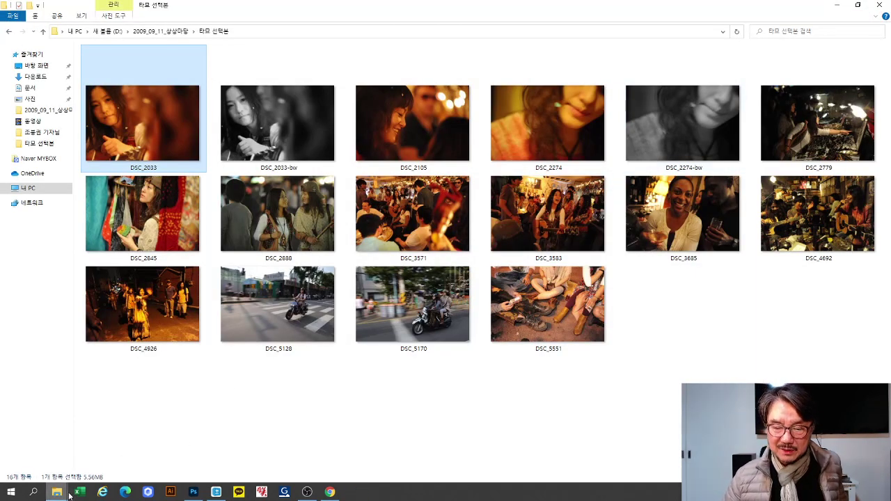
Step: Switch to Photoshop and add a Curves adjustment layer to DSC_2274-bw, brightening the midtones to input 122, output 153
click(193, 492)
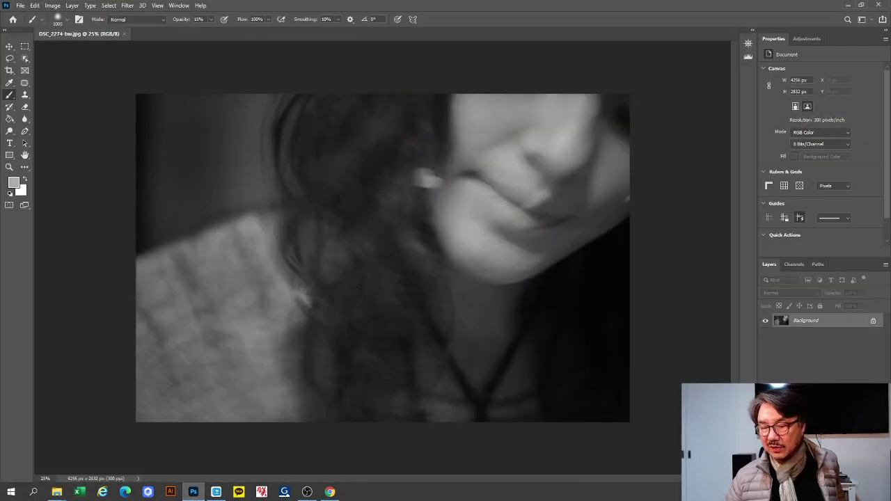
click(813, 470)
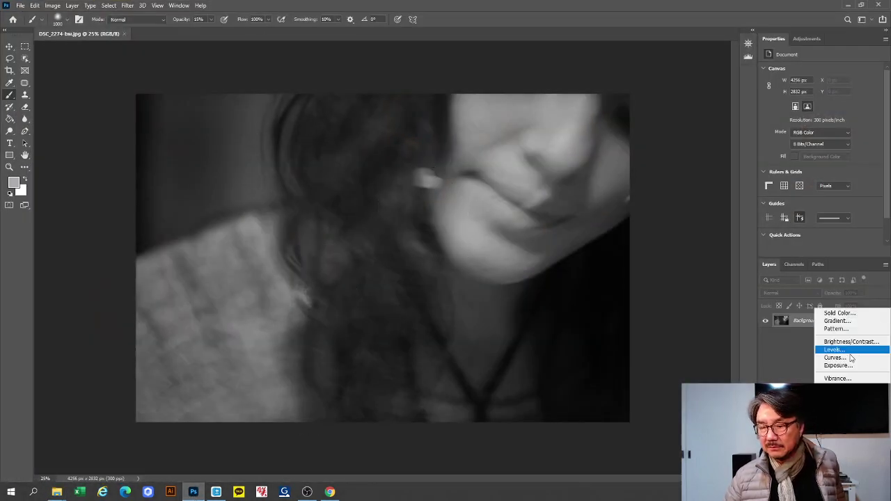
click(828, 353)
drag(835, 134, 828, 128)
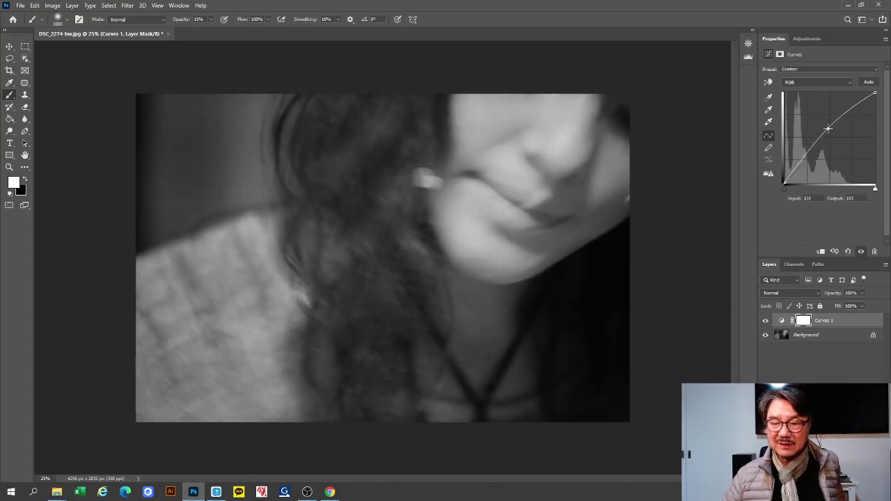
Step: Fill the Curves mask with black using the Paint Bucket, and paint white with the 15% opacity brush to brighten the face
click(10, 120)
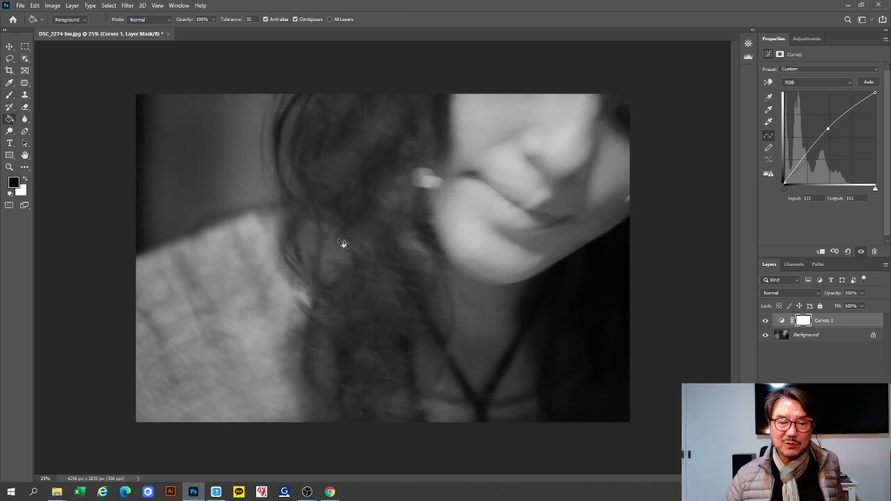
click(341, 243)
key(b)
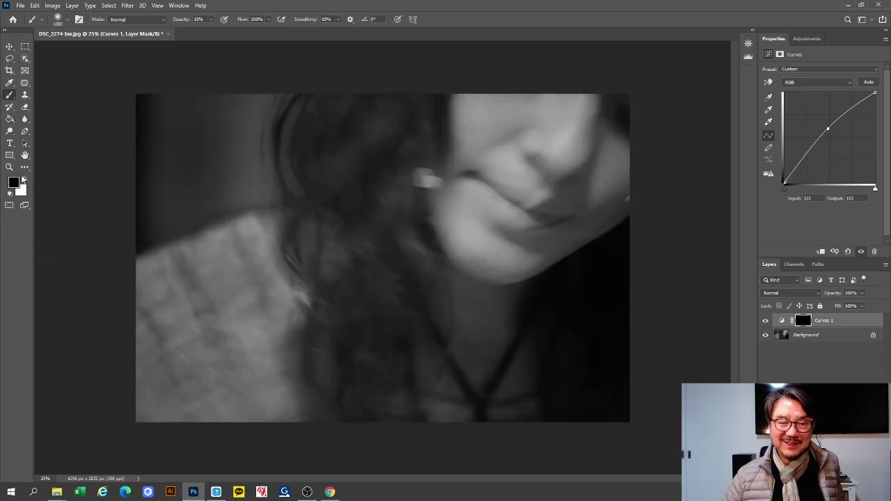
click(22, 179)
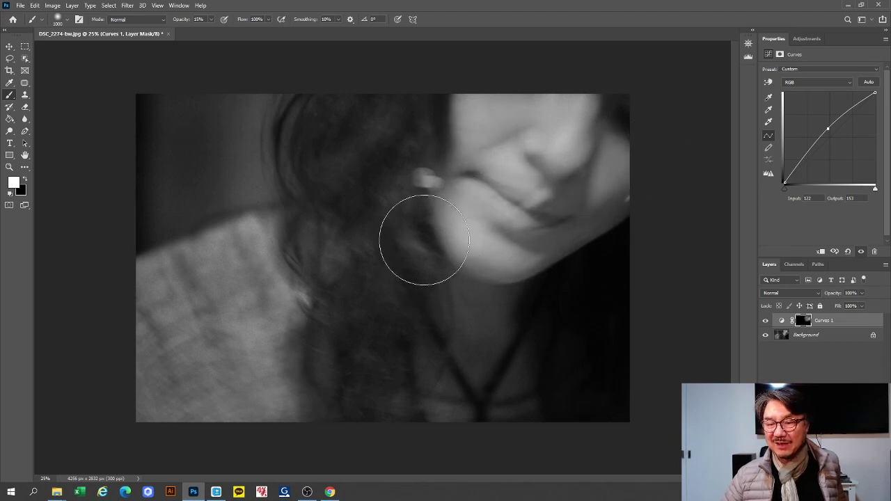
Step: Flatten the brightened photo to a single Background layer and save it under the name DSC_2274-bw
click(885, 265)
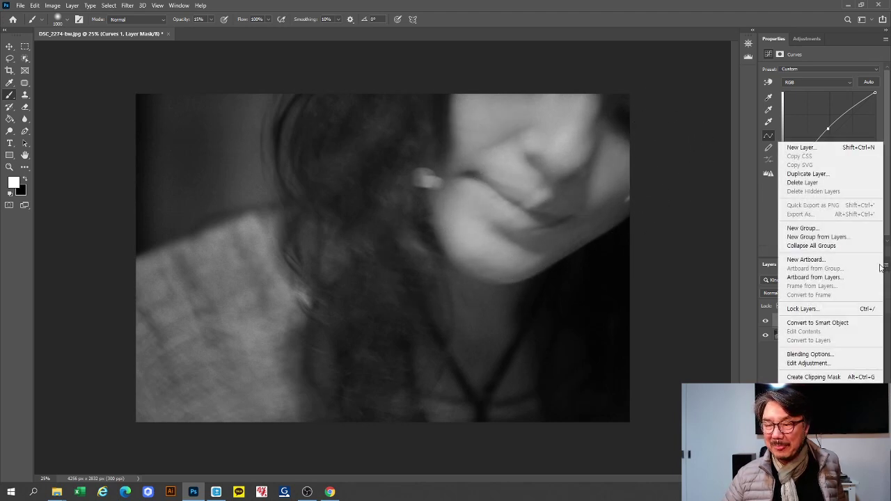
click(802, 182)
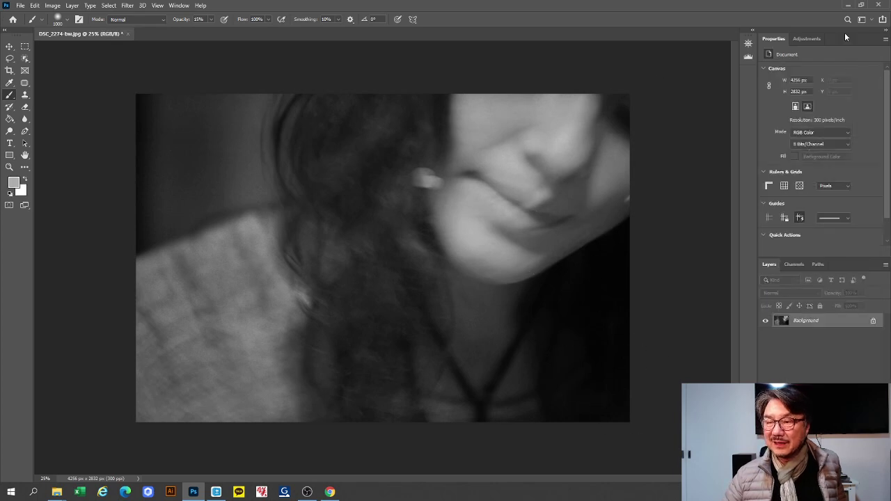
click(20, 6)
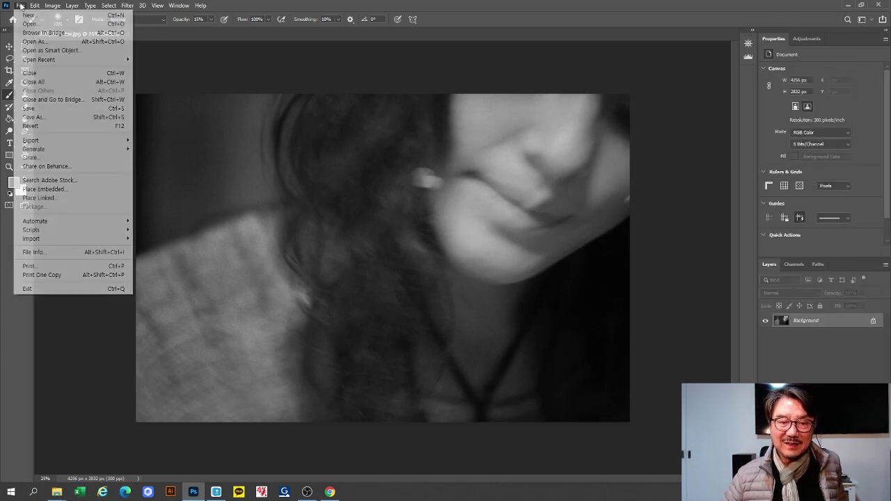
click(56, 117)
Step: Switch to the photo folder, compare DSC_2274 with the updated DSC_2274-bw in the photo viewer, and close the viewer
click(847, 6)
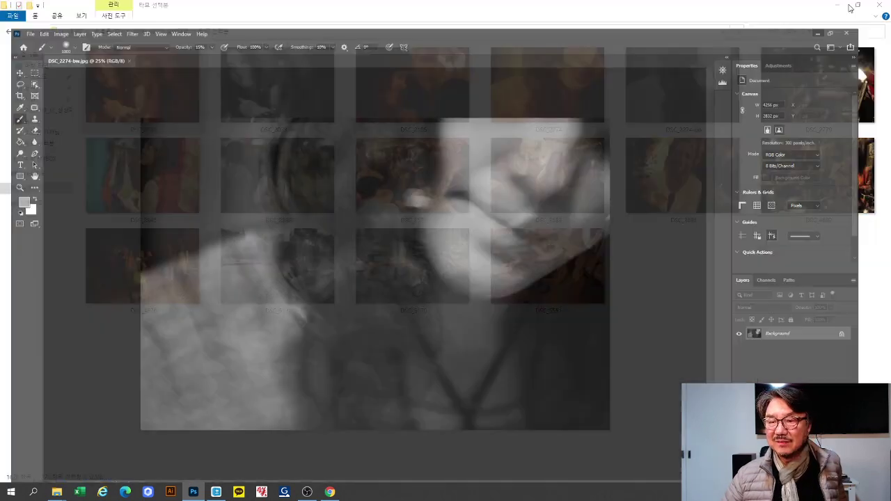
click(555, 109)
double_click(555, 109)
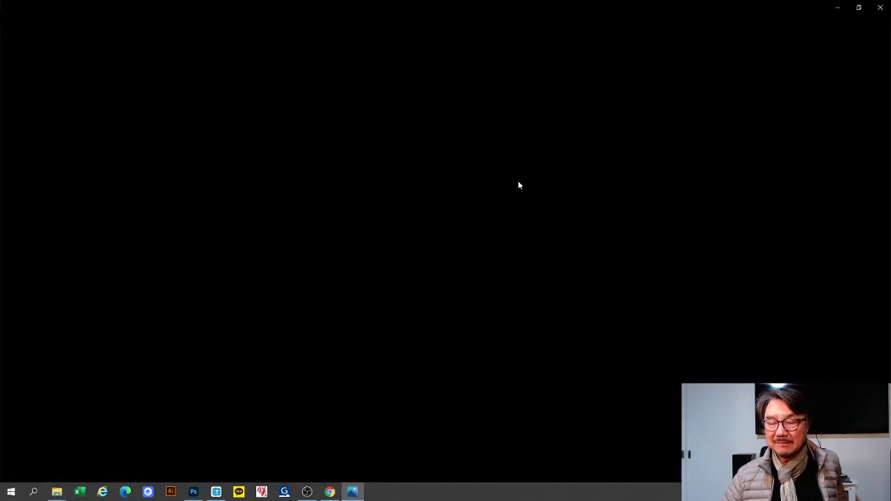
click(868, 254)
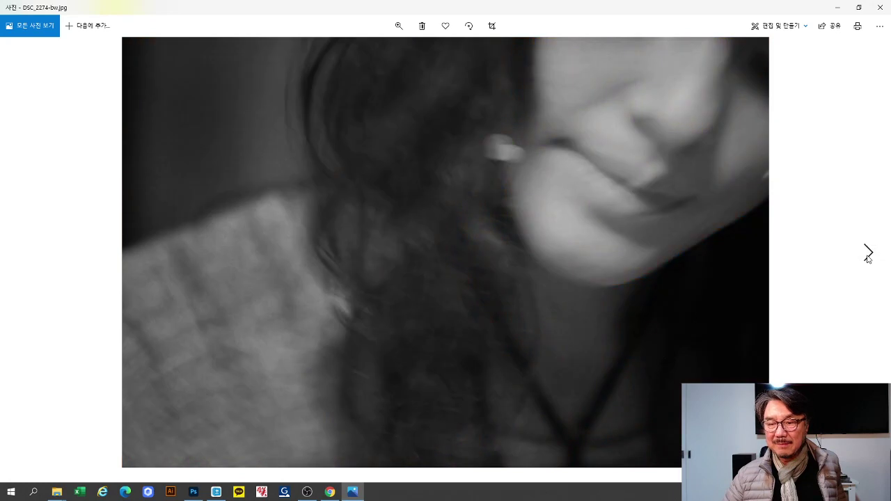
click(19, 262)
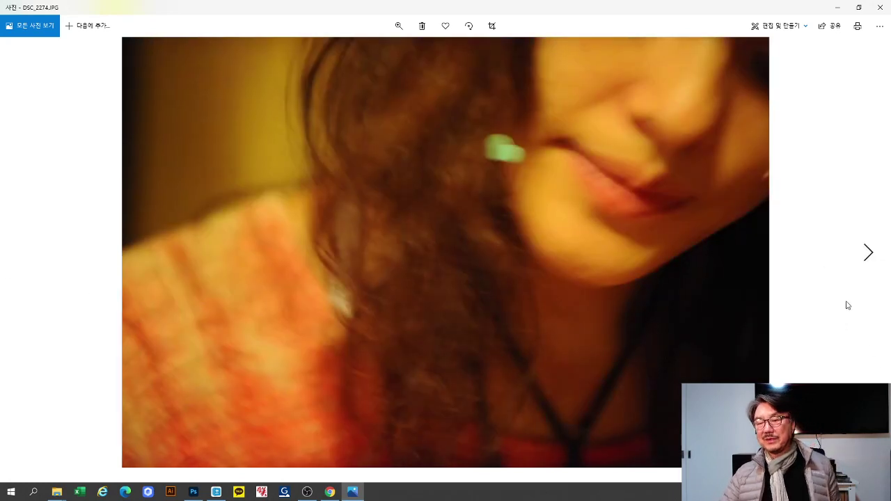
click(868, 252)
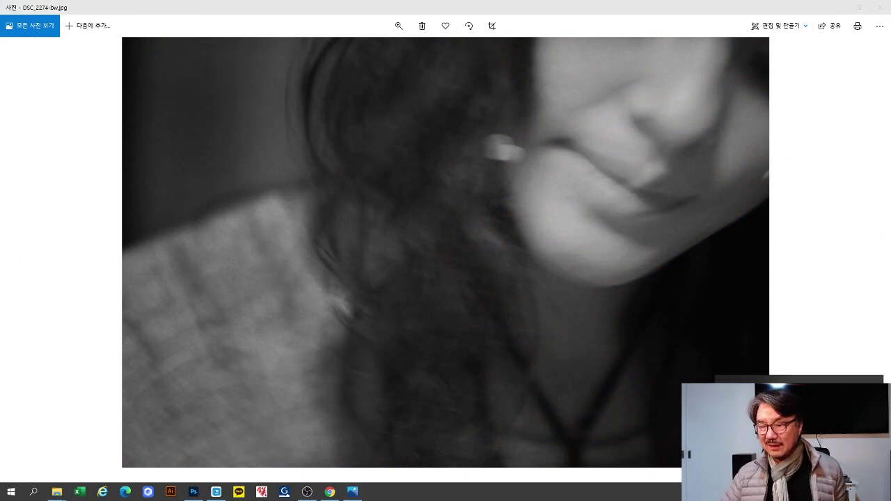
click(880, 6)
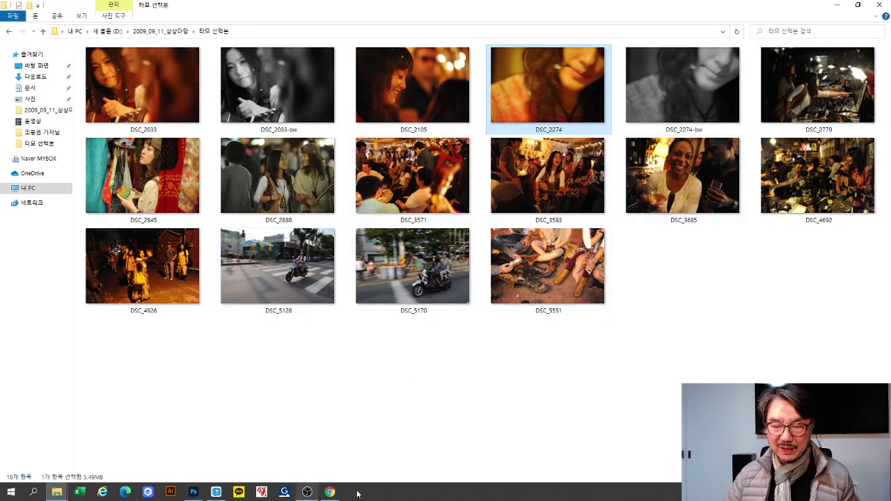
Step: Switch to Photoshop, close DSC_2274-bw, and open DSC_3583 from the photo folder in a maximized window
click(195, 494)
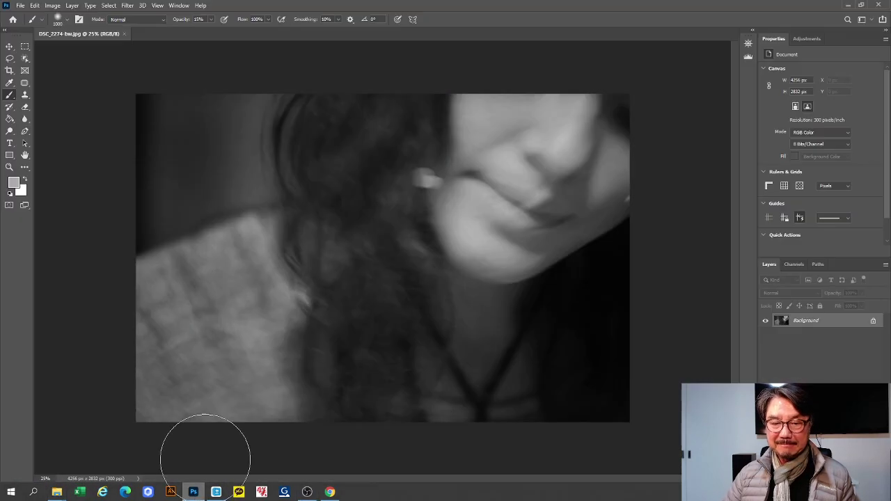
click(125, 33)
click(848, 5)
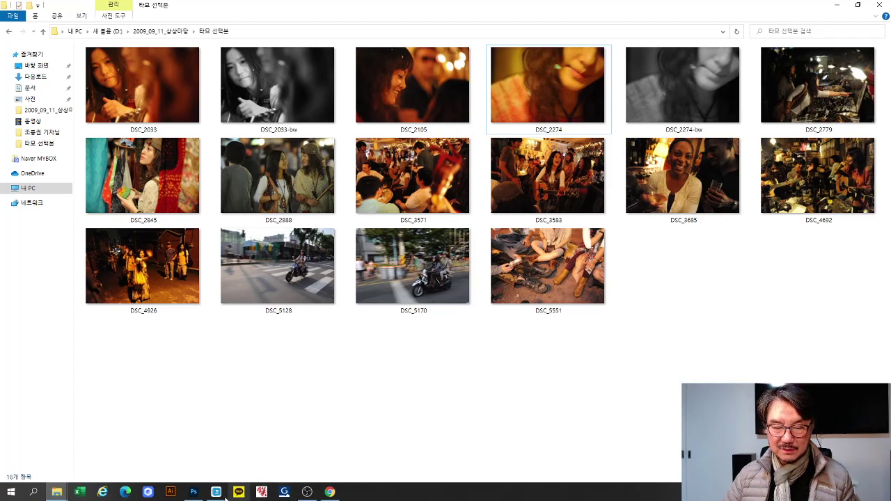
click(193, 492)
drag(578, 205, 648, 420)
click(786, 367)
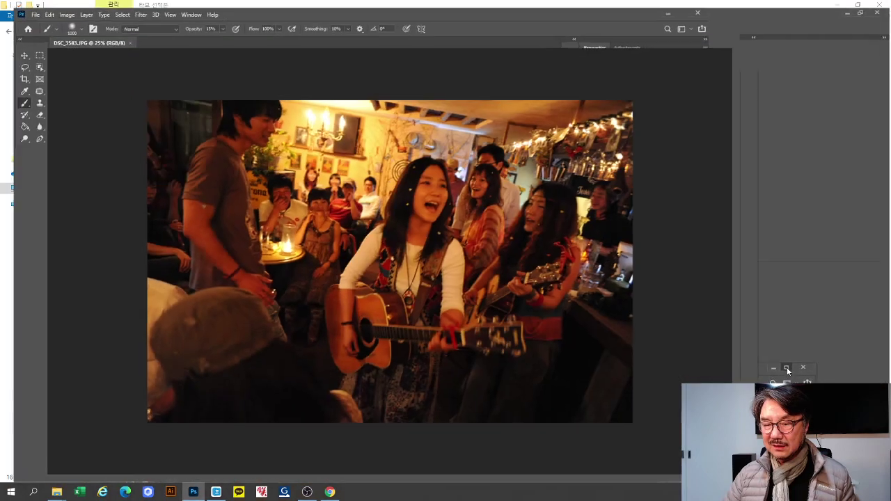
scroll(527, 369, up, 2)
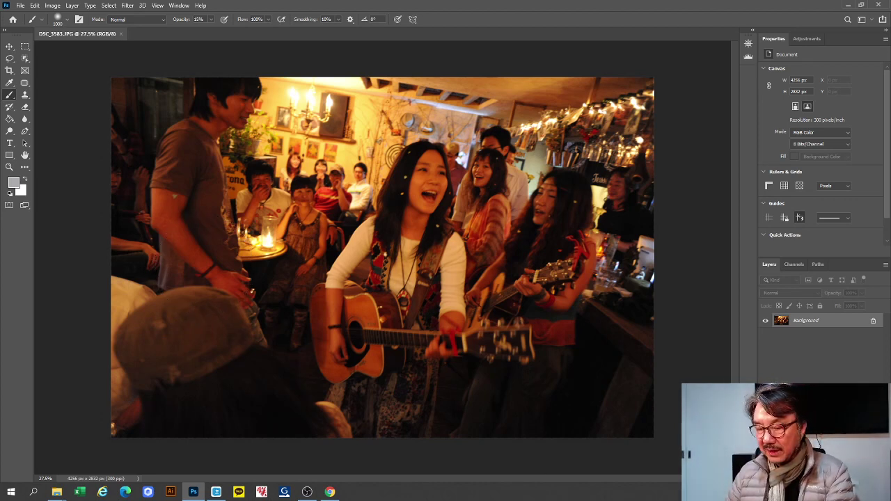
Step: Add a Black & White adjustment layer to DSC_3583 with Reds at 63 and Yellows at 70
click(821, 480)
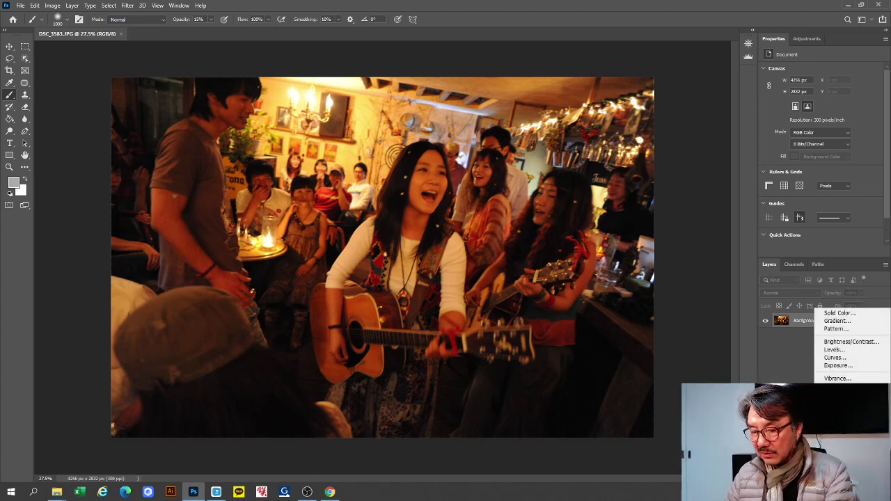
click(839, 401)
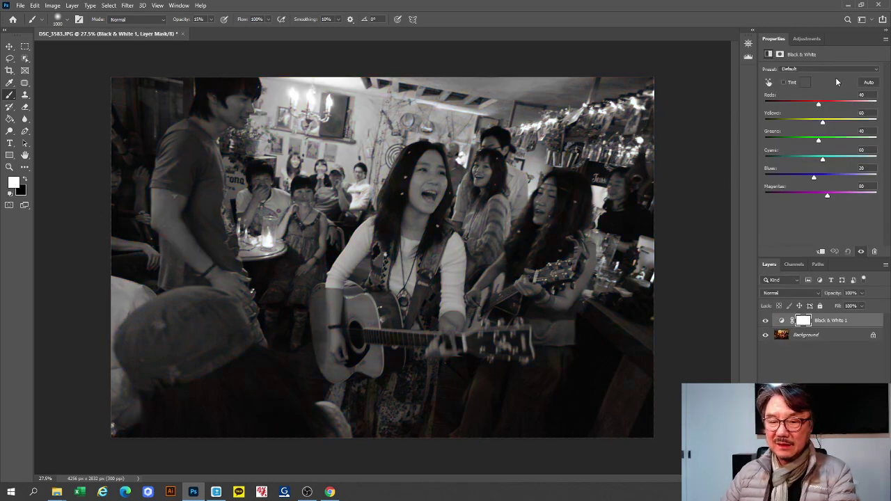
drag(819, 106, 826, 124)
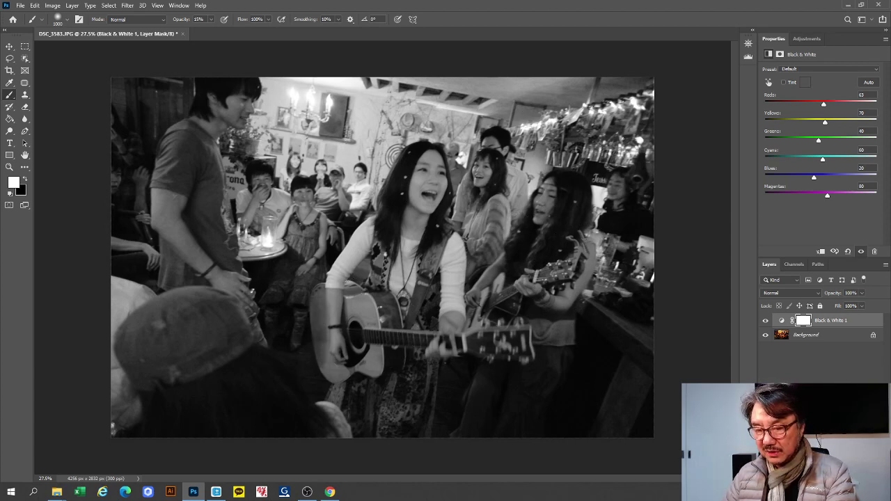
Step: Add a Curves adjustment layer and darken the bright ceiling near the chandelier by lowering the white point to output 226
click(844, 474)
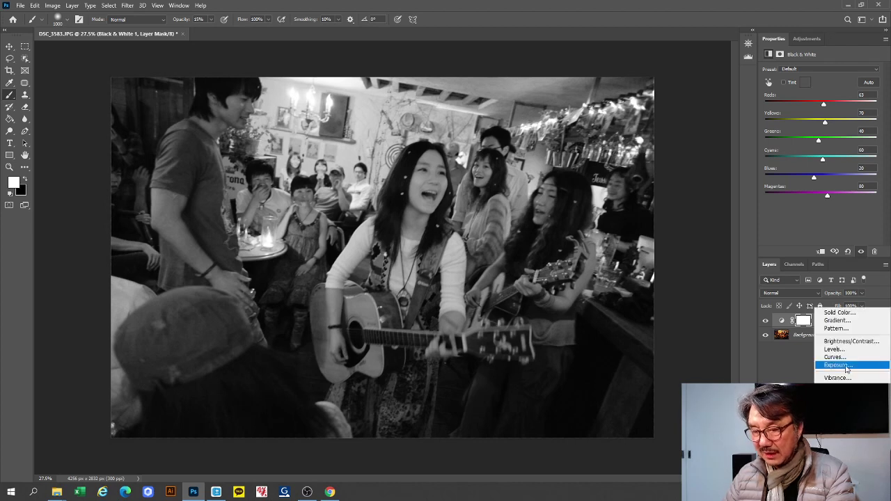
click(836, 357)
click(769, 83)
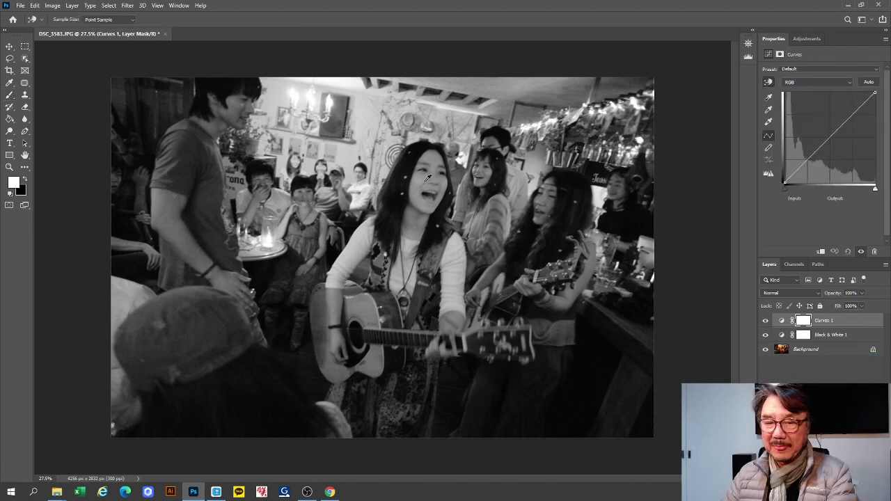
drag(335, 82, 340, 94)
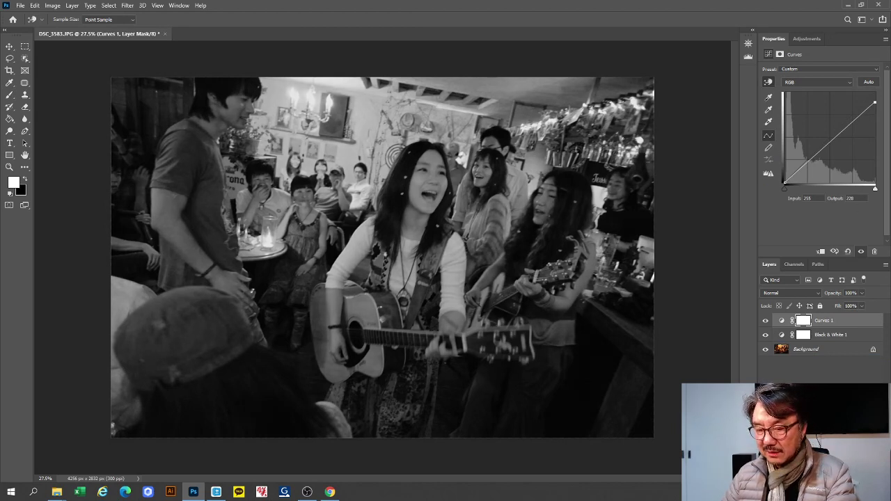
Step: Add a second Curves adjustment layer and darken the back wall tones from input 184 to output 156
click(835, 474)
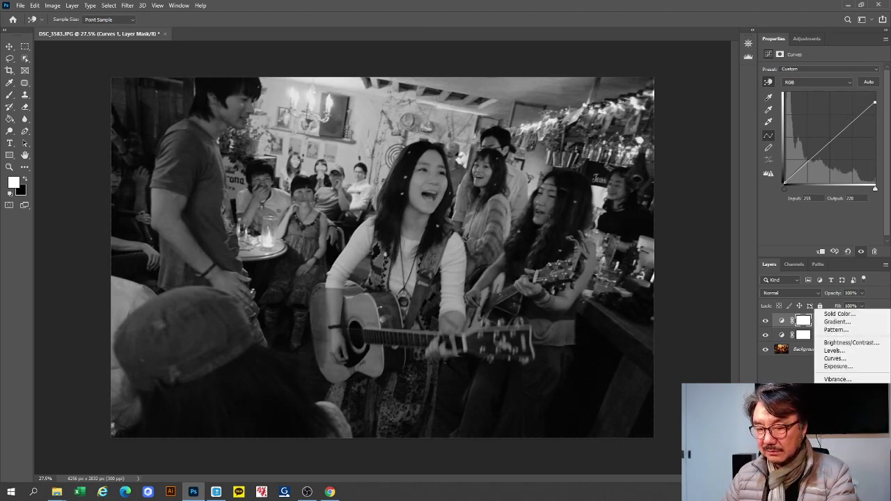
click(835, 358)
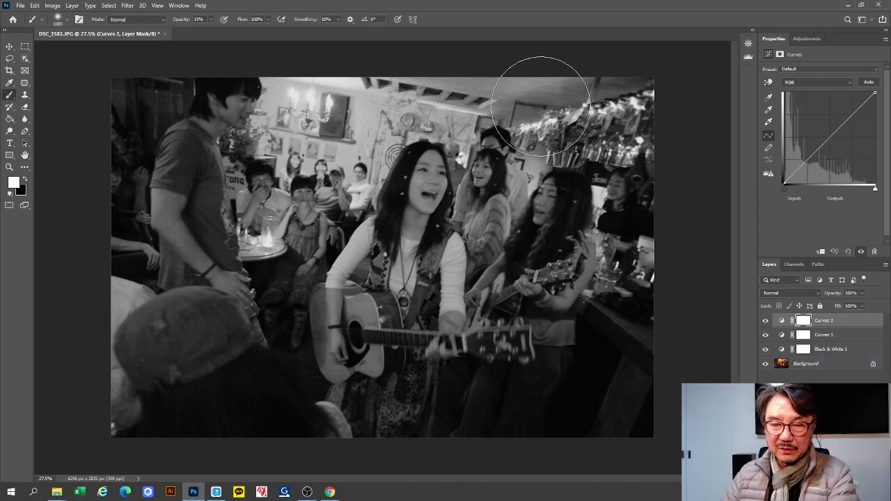
click(770, 83)
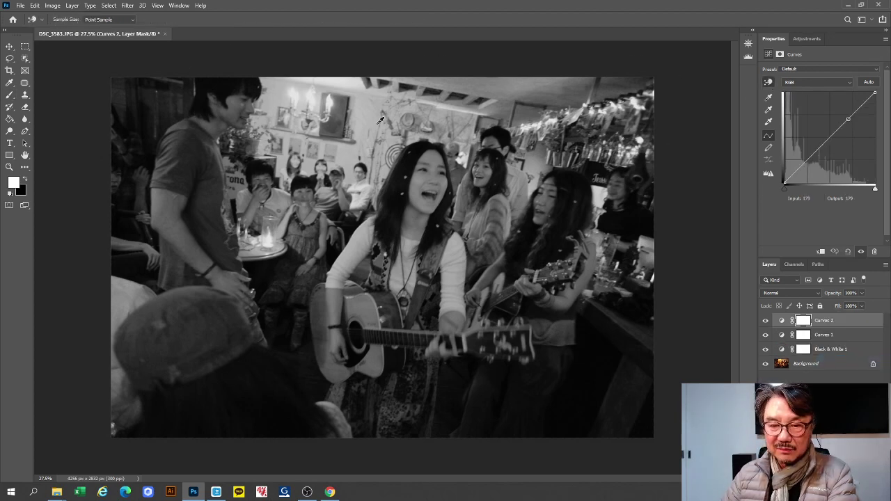
drag(369, 120, 372, 129)
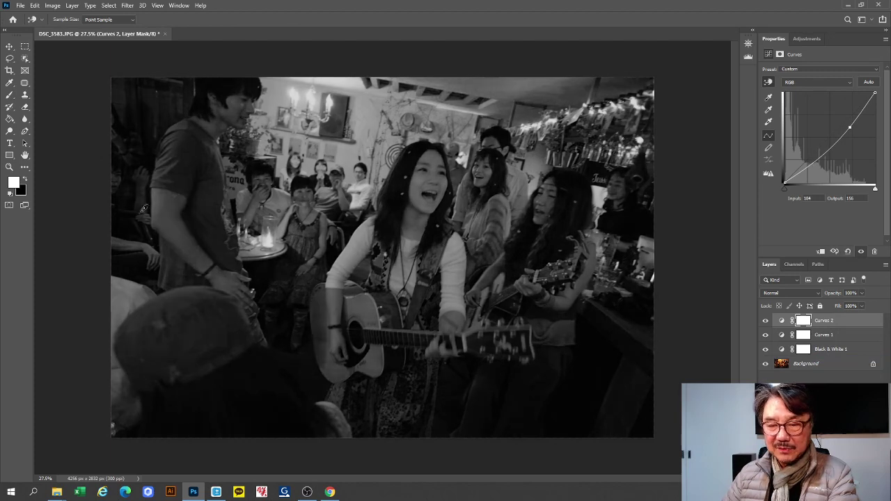
Step: Add a third Curves adjustment layer and brighten the singer's face tones from input 92 to output 131
click(835, 470)
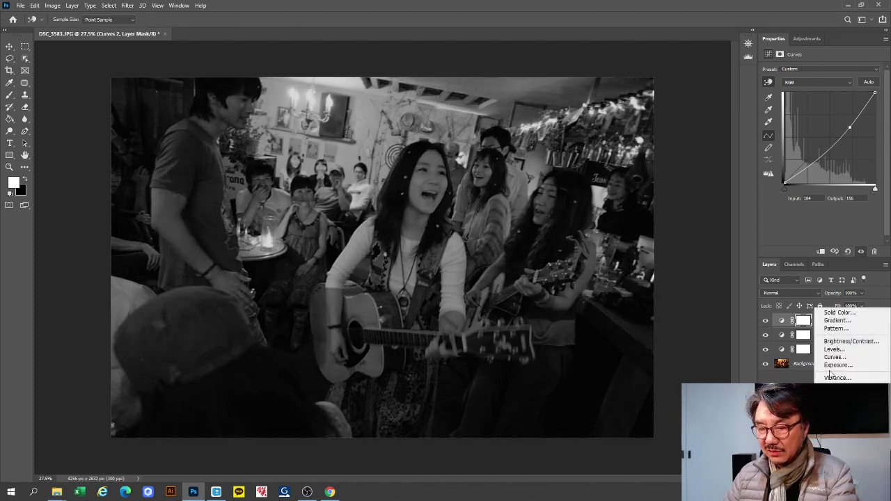
click(836, 359)
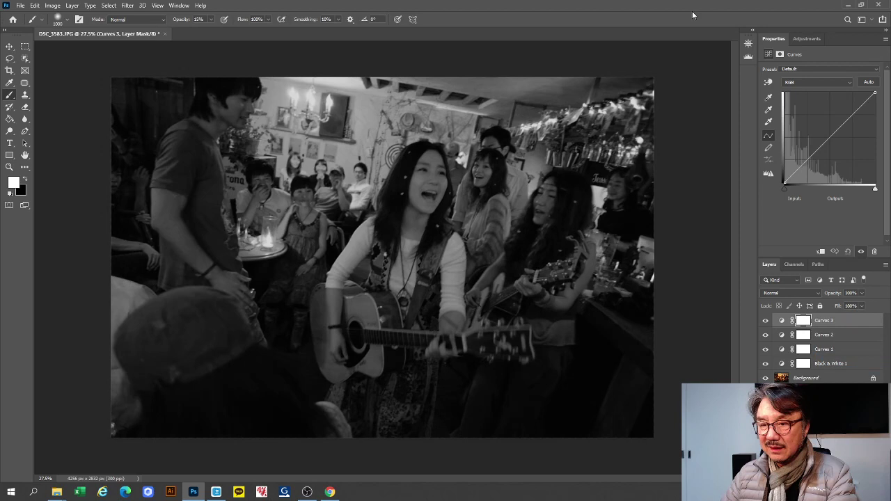
click(768, 82)
drag(430, 180, 435, 162)
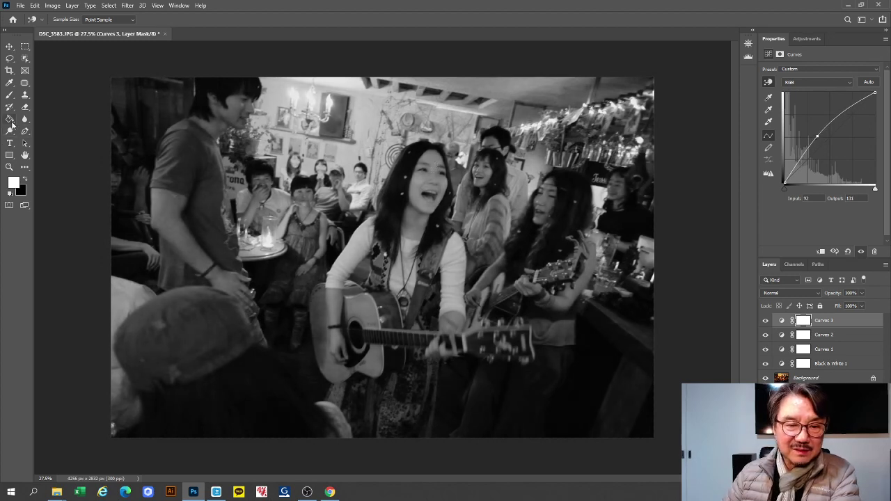
Step: Fill the third Curves mask with black and paint white over the singer with the 15% opacity brush
click(9, 118)
click(24, 179)
click(277, 216)
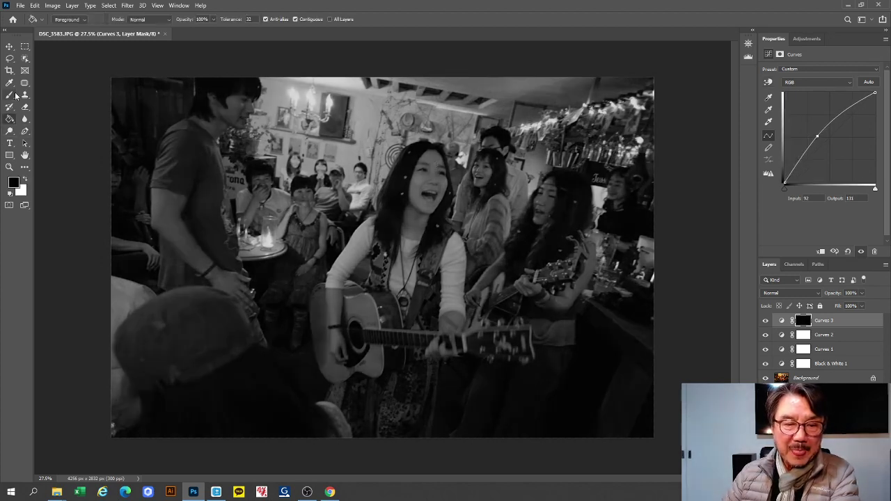
click(10, 95)
click(26, 181)
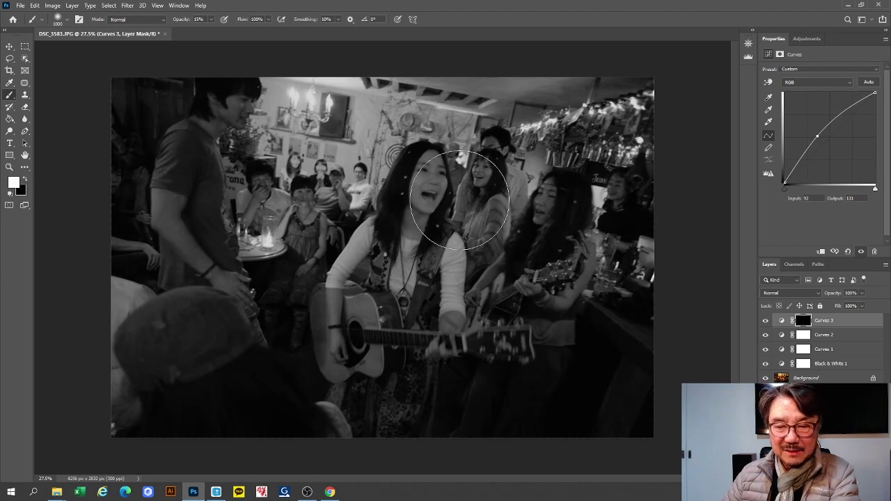
mouse_move(416, 219)
mouse_down()
mouse_move(419, 172)
mouse_move(429, 168)
mouse_move(378, 230)
mouse_move(373, 257)
mouse_move(431, 296)
mouse_move(434, 319)
mouse_move(321, 340)
mouse_move(346, 350)
mouse_move(565, 327)
mouse_move(479, 324)
mouse_move(457, 176)
mouse_move(417, 152)
mouse_up()
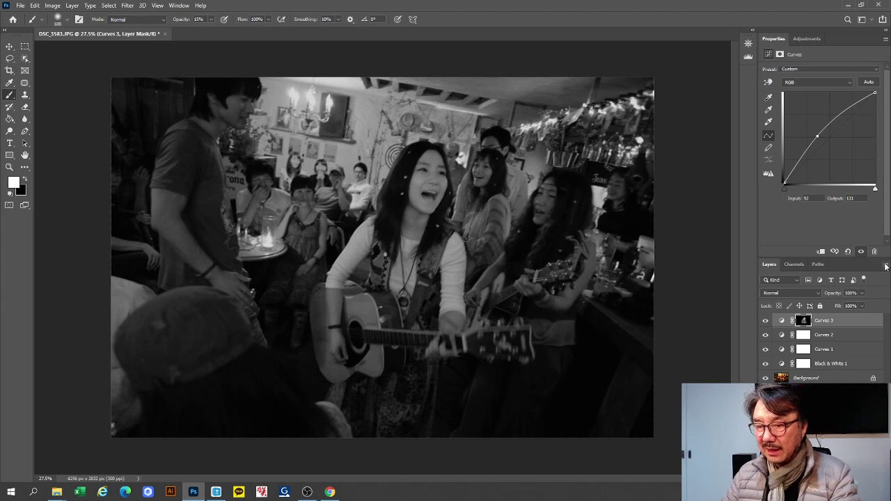
Step: Flatten the image and sharpen a lassoed area around the singer and guitar with Unsharp Mask at 50% and radius 1.0, ending with no selection
click(886, 265)
click(811, 432)
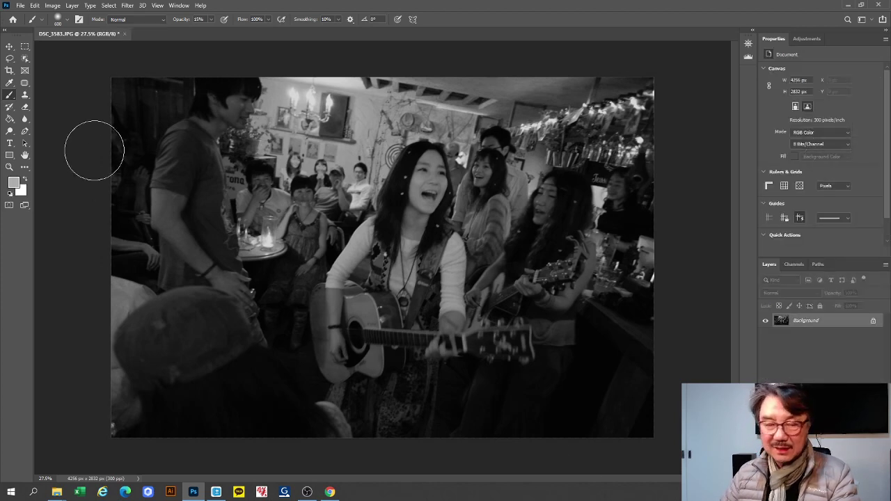
click(11, 60)
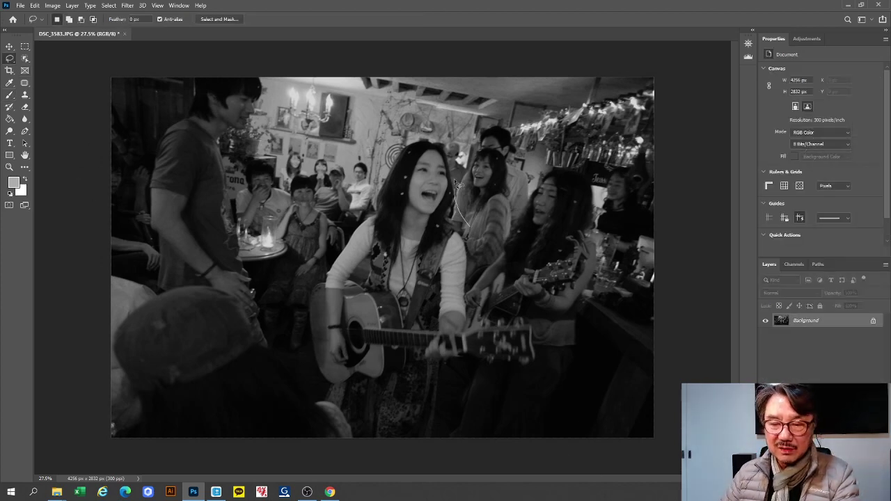
mouse_move(457, 185)
mouse_down()
mouse_move(385, 164)
mouse_move(322, 243)
mouse_move(296, 347)
mouse_move(366, 381)
mouse_move(534, 383)
mouse_move(558, 327)
mouse_move(481, 302)
mouse_up()
click(179, 5)
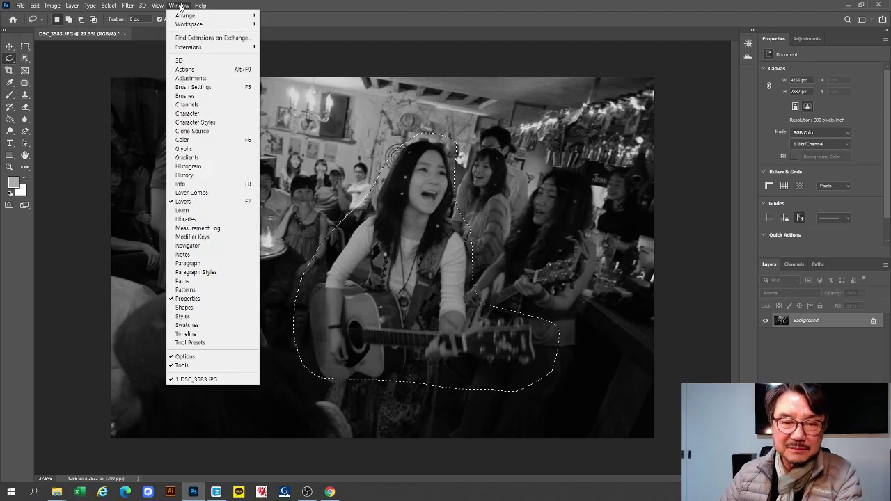
mouse_move(128, 5)
mouse_move(166, 165)
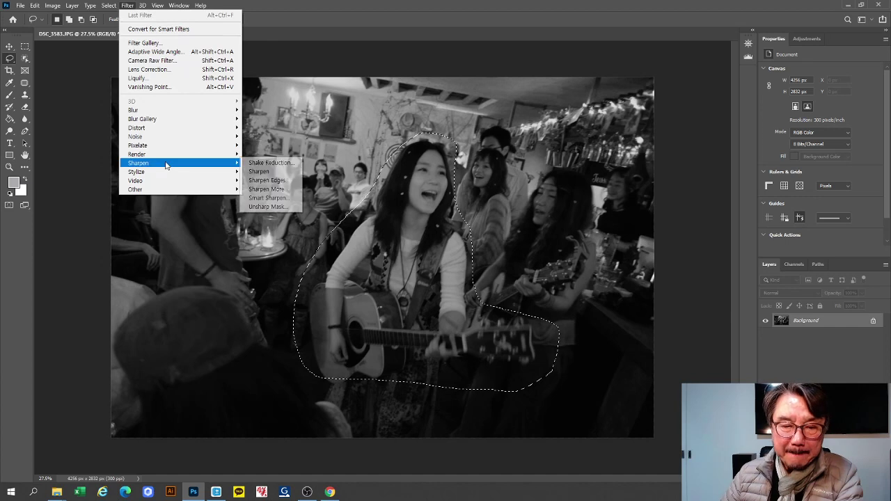
click(263, 207)
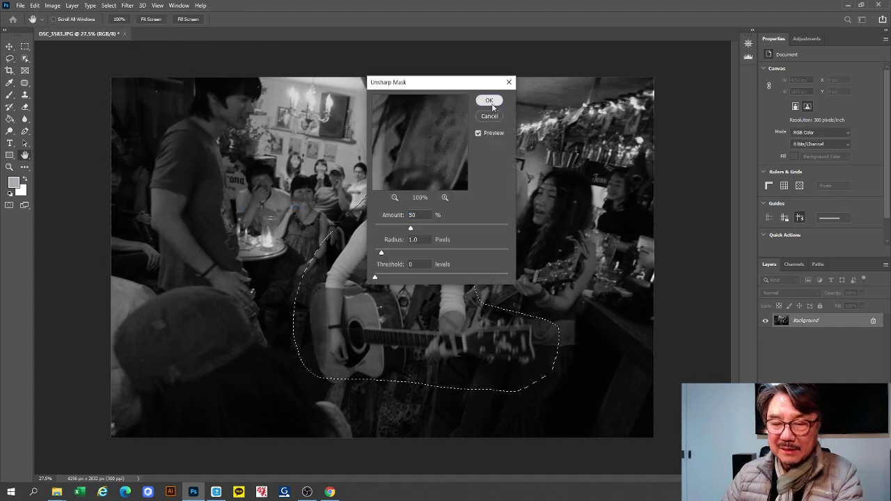
click(489, 101)
key(ctrl+d)
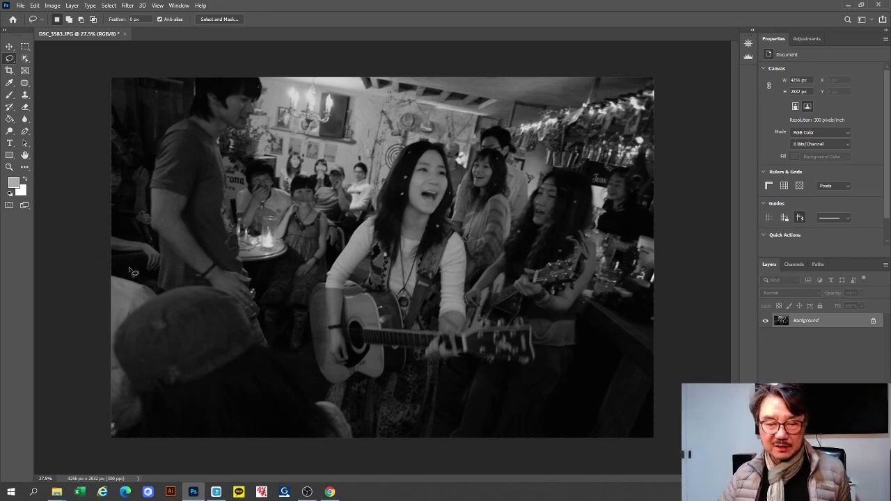
Step: Add a Curves adjustment layer and darken the pale shirt beside the foreground cap from input 116 to output 85
click(816, 470)
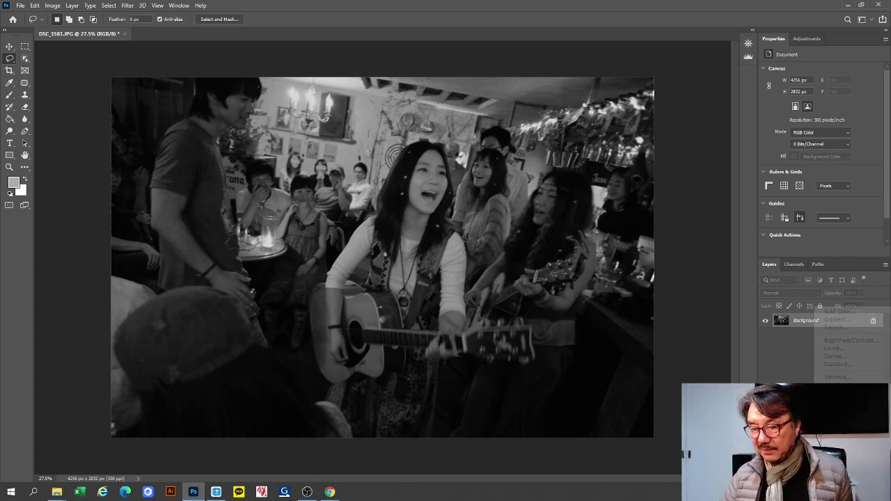
click(835, 356)
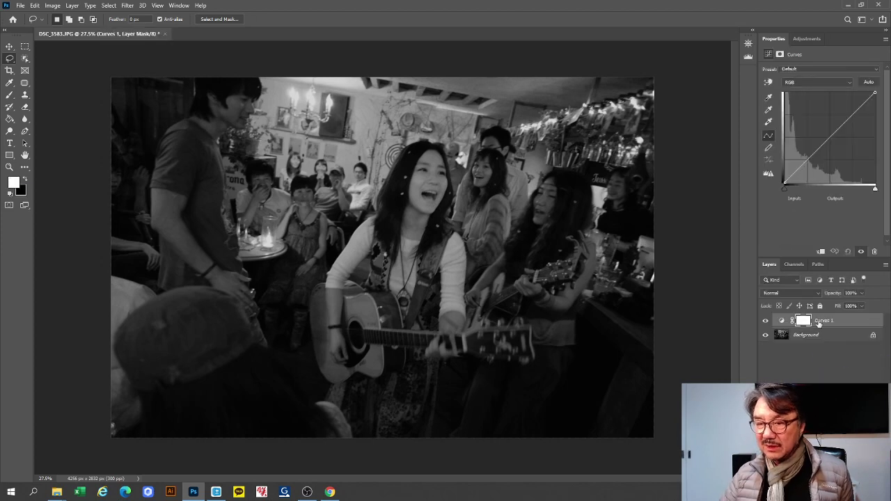
click(770, 83)
drag(129, 281, 123, 307)
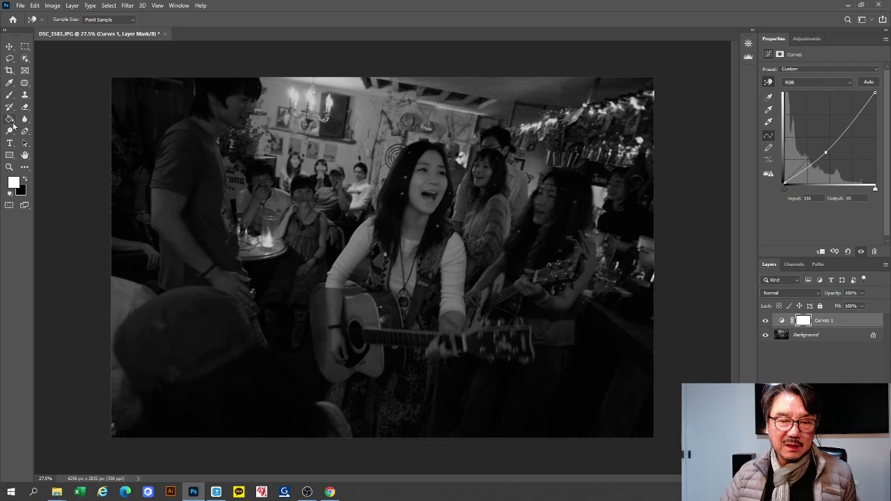
Step: Fill the darkening Curves layer's mask with black using the Paint Bucket, and switch to the Brush tool
click(9, 119)
click(24, 179)
click(128, 216)
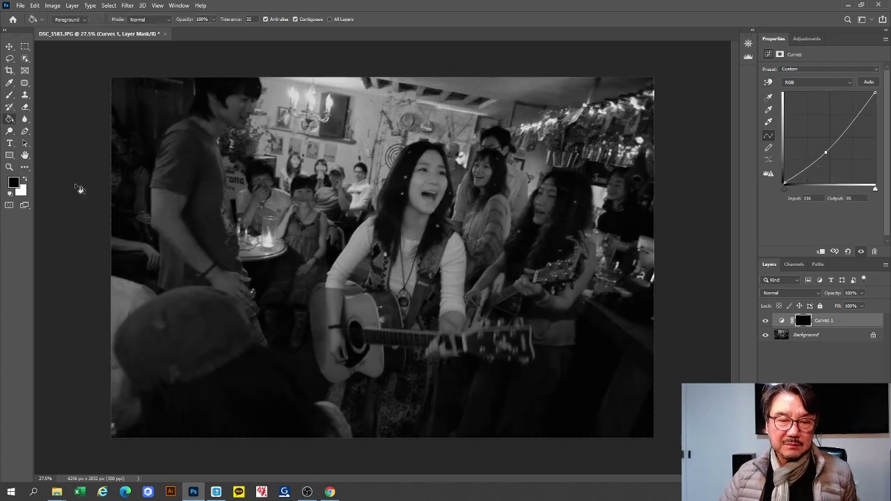
key(b)
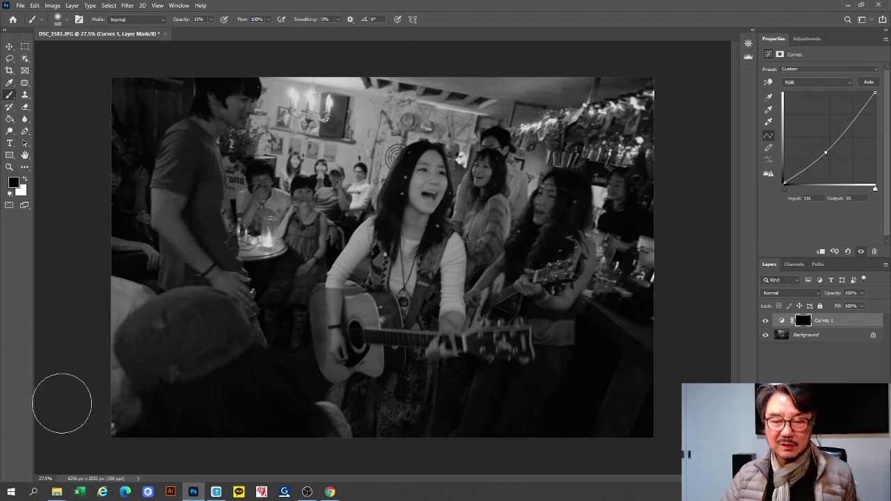
click(885, 267)
key(Escape)
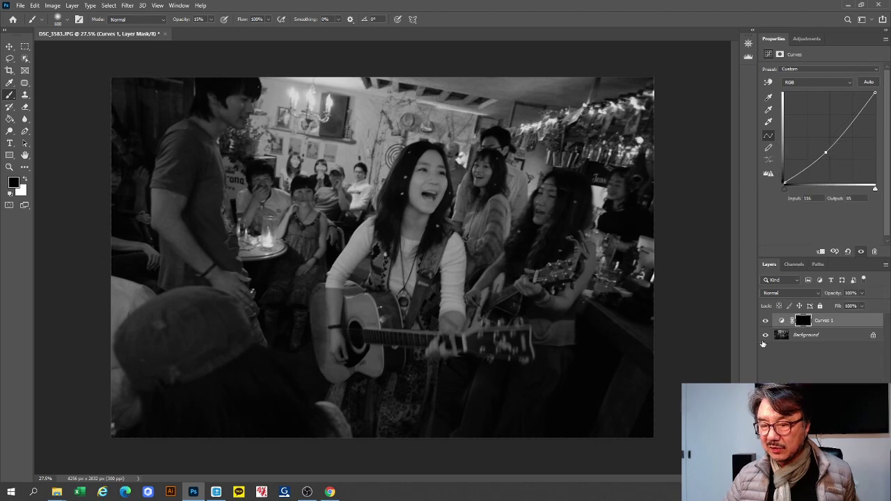
Step: Compare the photo with the darkening Curves layer hidden and shown, and delete that layer
click(766, 323)
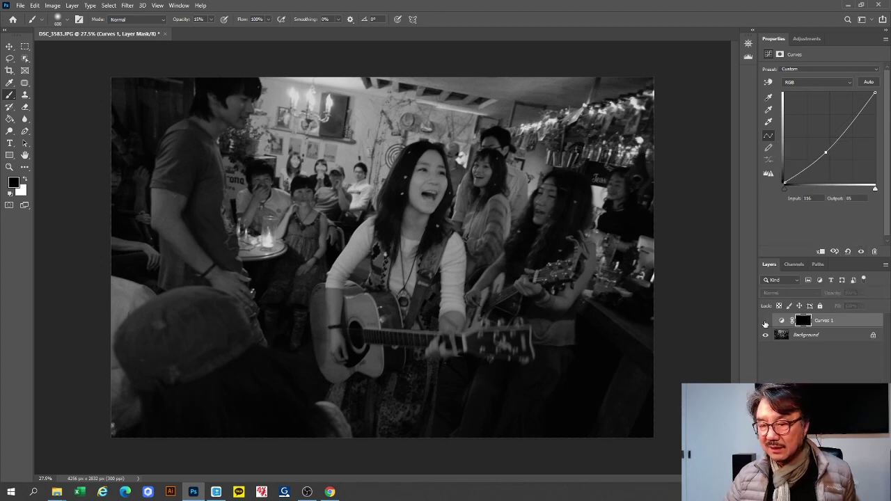
click(765, 322)
click(887, 265)
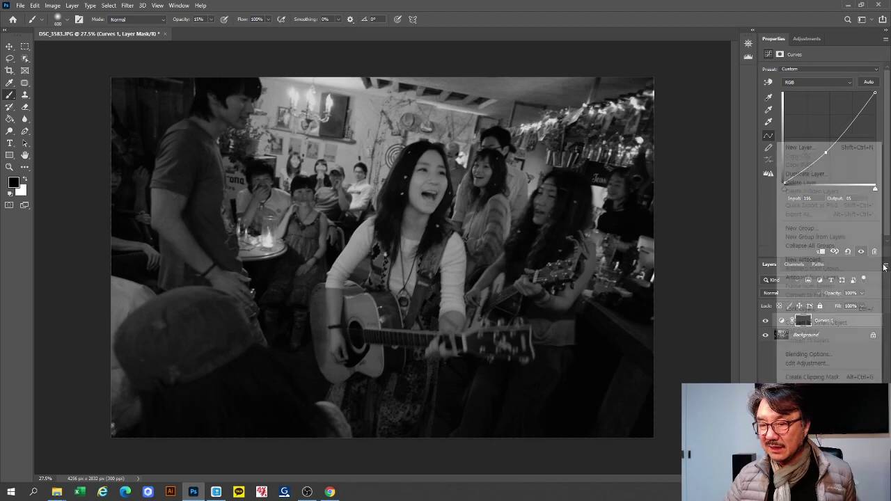
click(801, 183)
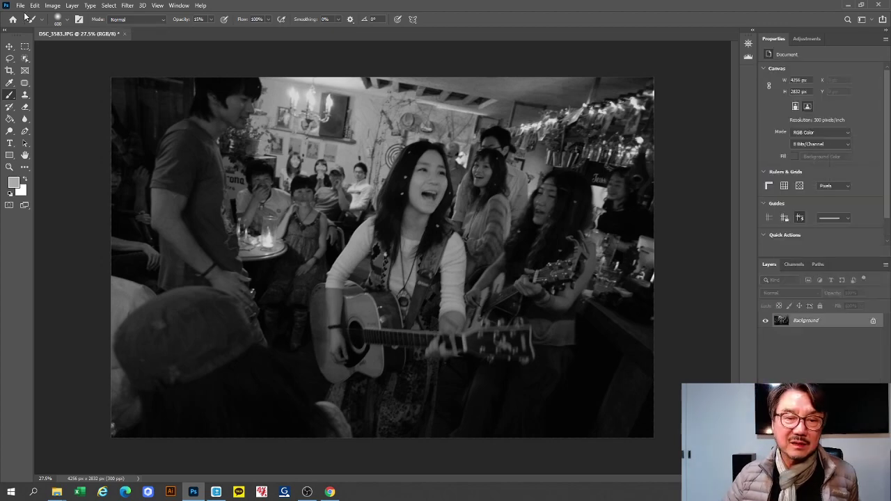
Step: Save the black and white photo as a JPEG named DSC_3583-bw, and switch to the photo folder
click(20, 5)
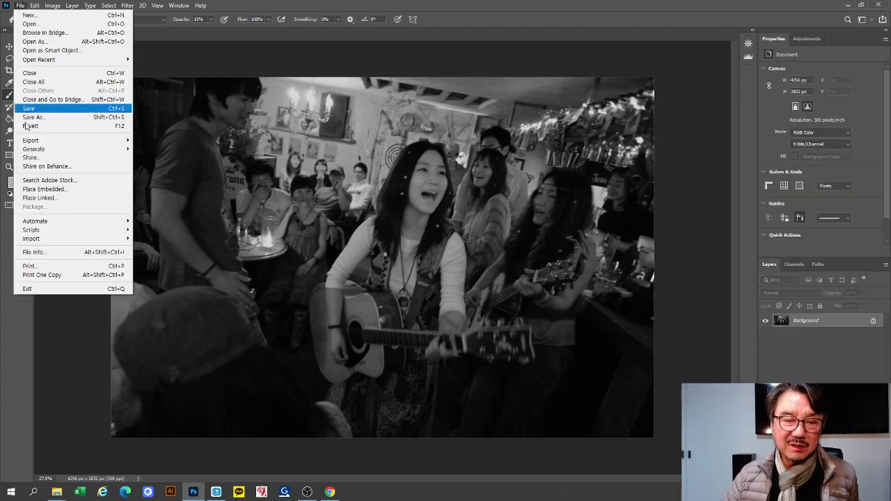
click(62, 116)
click(502, 327)
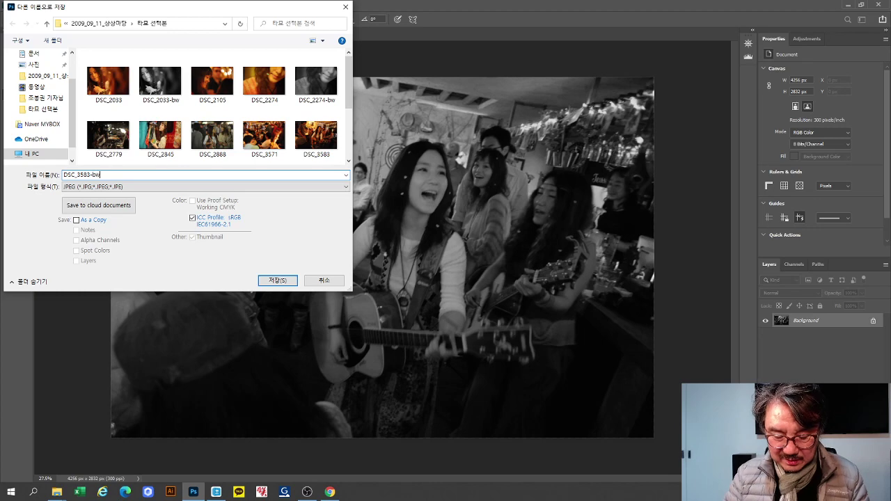
key(Return)
key(Return)
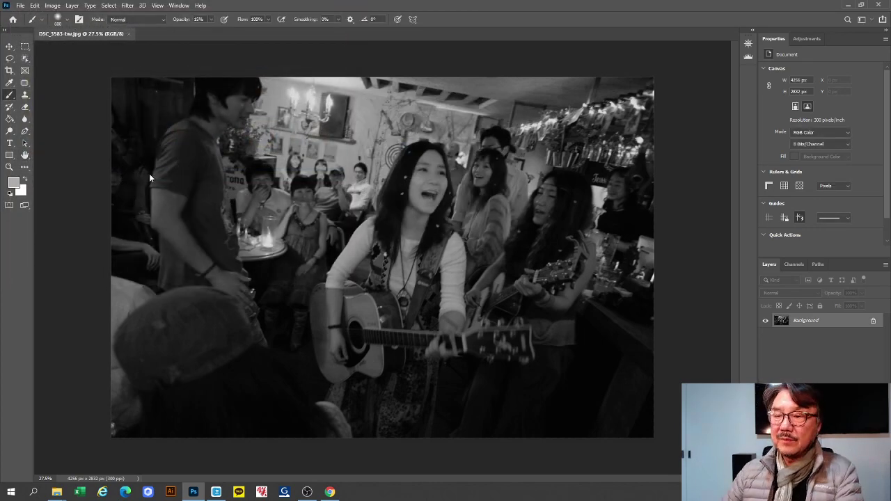
click(848, 5)
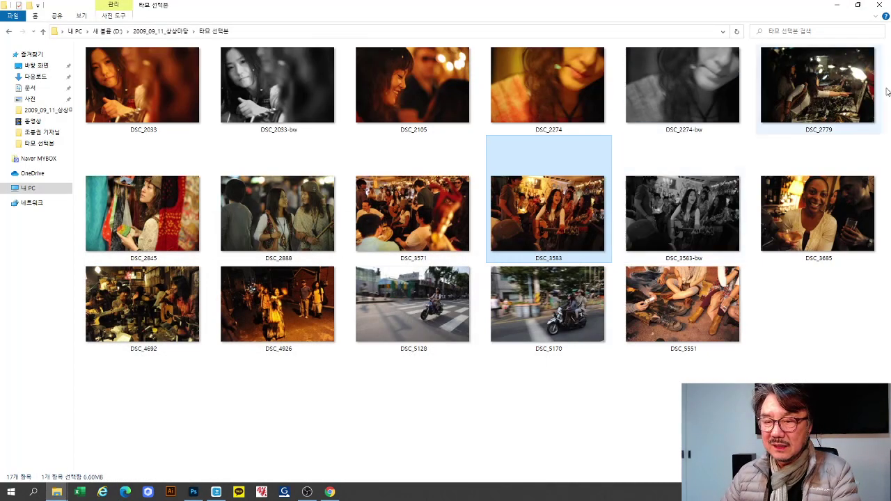
Step: View the original DSC_3583 photo and compare it repeatedly with DSC_3583-bw in the photo viewer
double_click(570, 233)
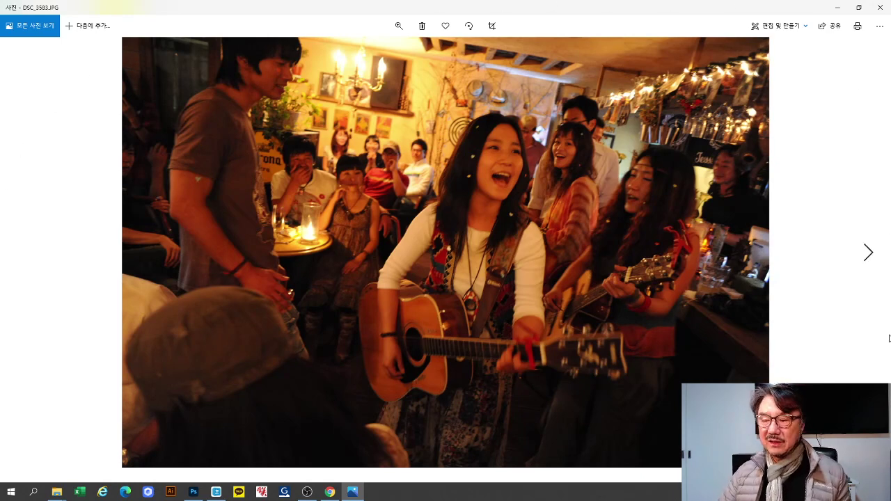
click(867, 258)
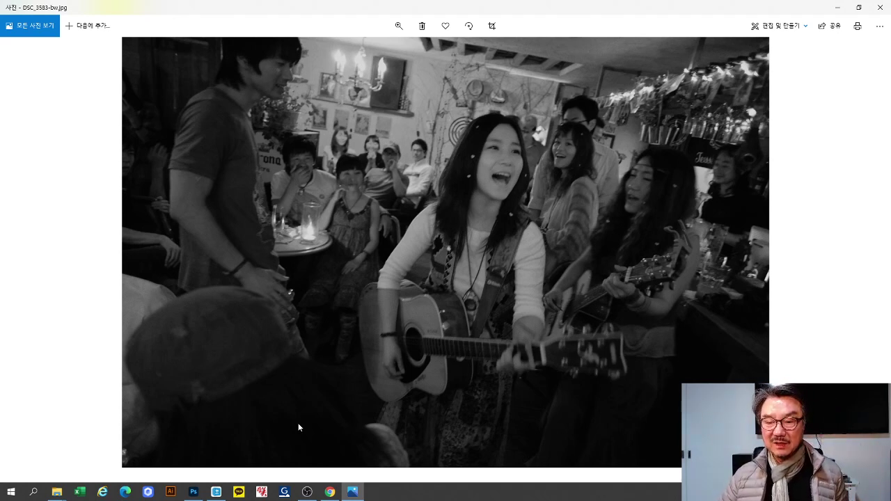
click(24, 267)
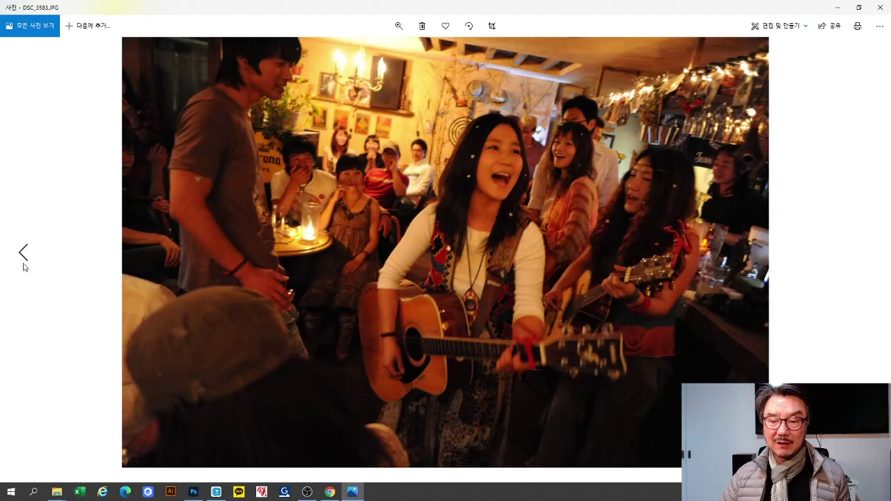
click(867, 256)
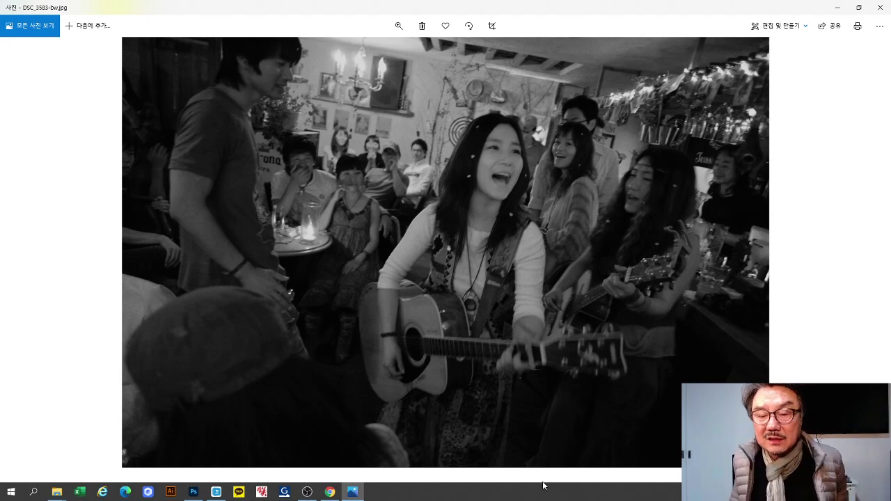
click(23, 252)
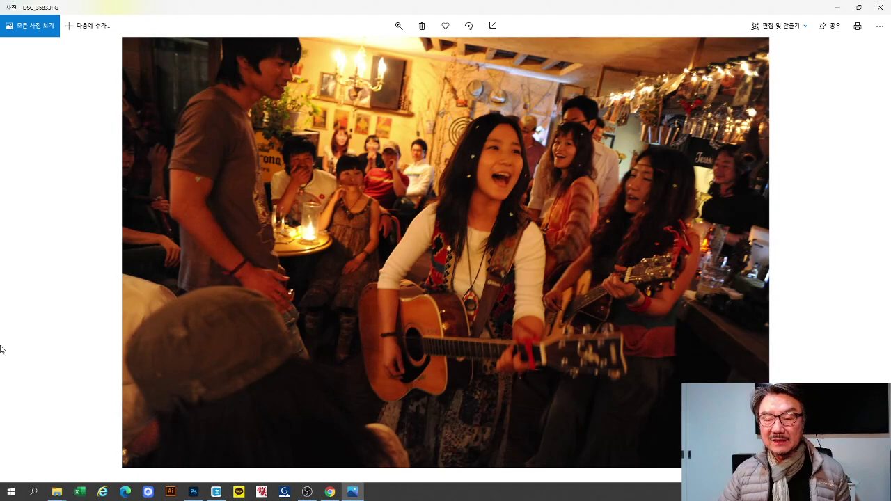
click(869, 252)
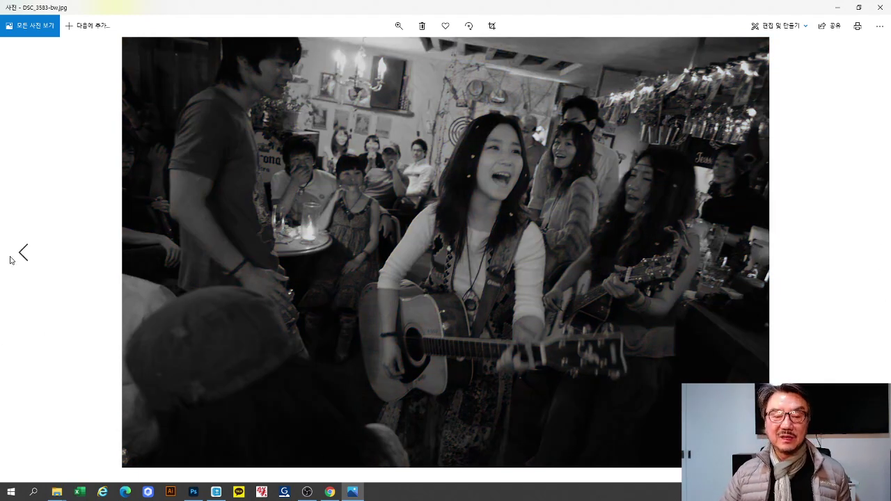
click(838, 7)
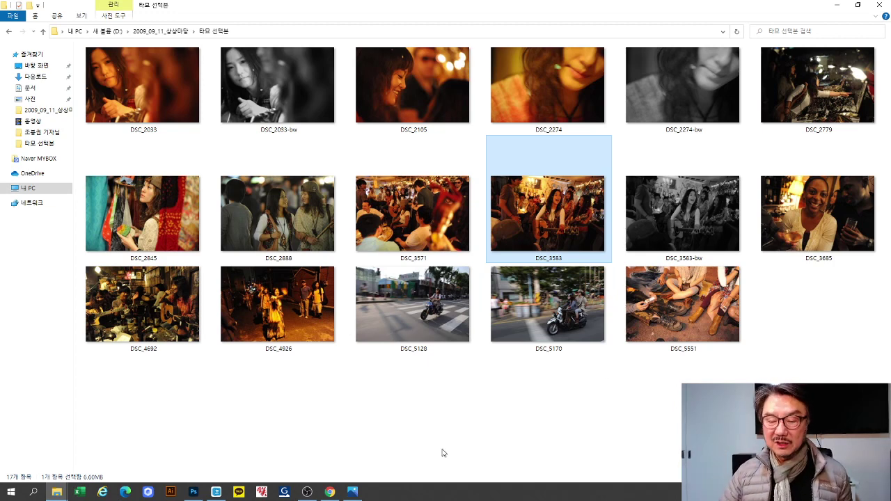
Step: Switch to Photoshop, close DSC_3583-bw, and open DSC_5551 from the photo folder in the maximized workspace at 25% zoom
click(198, 494)
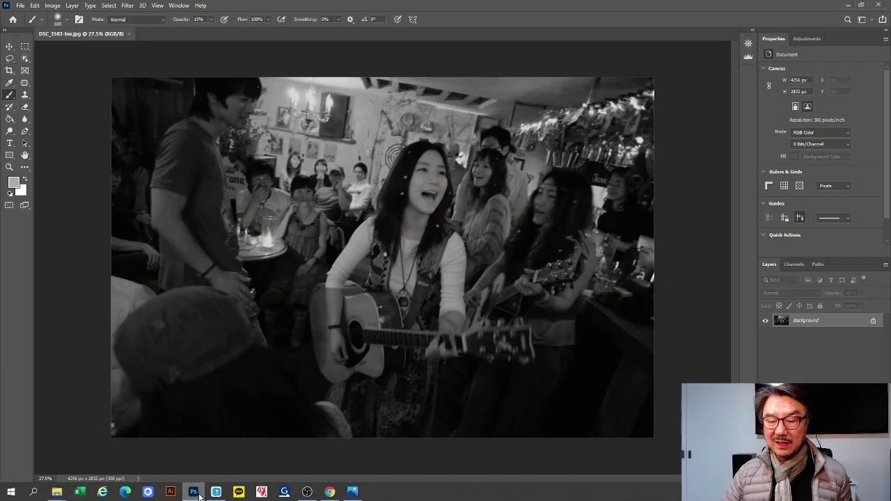
click(129, 34)
click(862, 5)
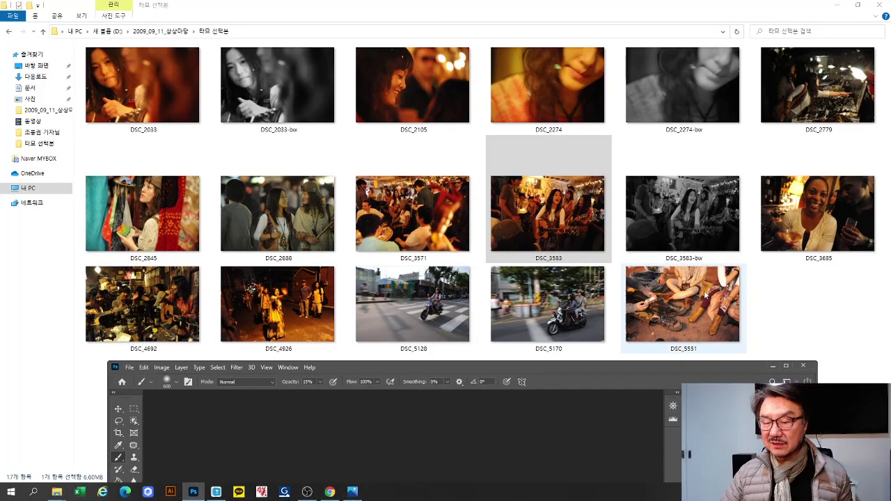
drag(705, 290, 531, 440)
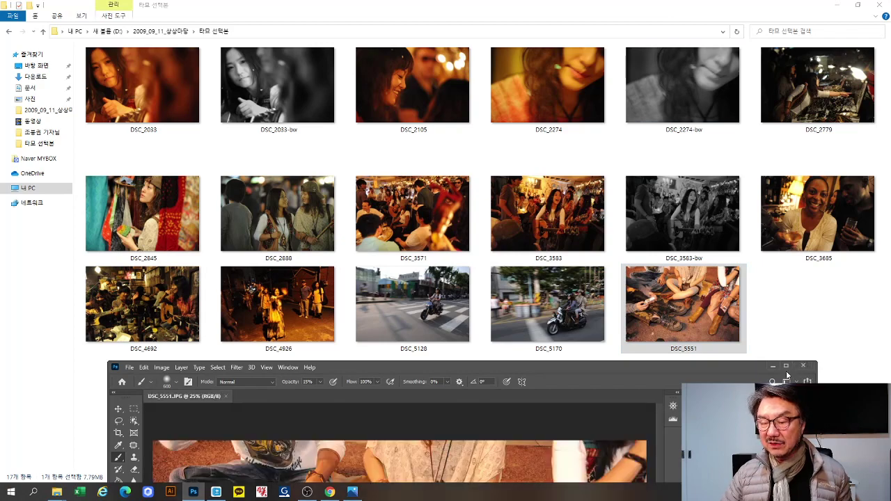
click(786, 367)
key(ctrl+0)
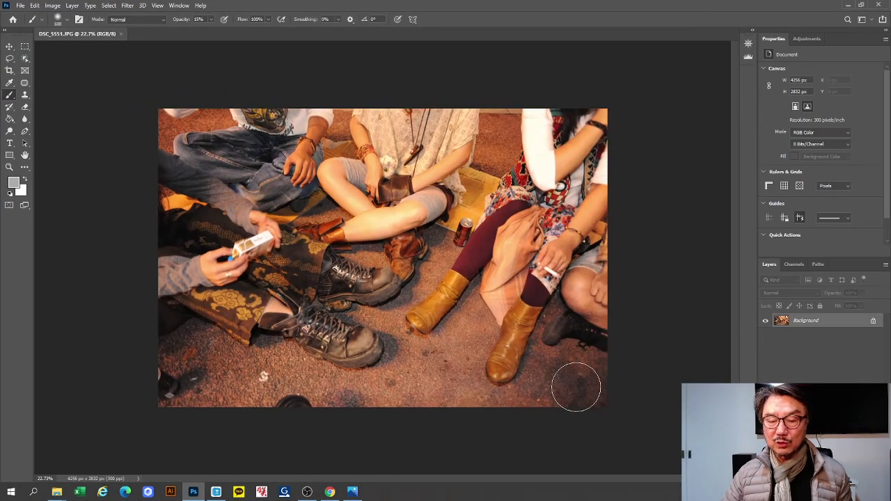
key(ctrl+plus)
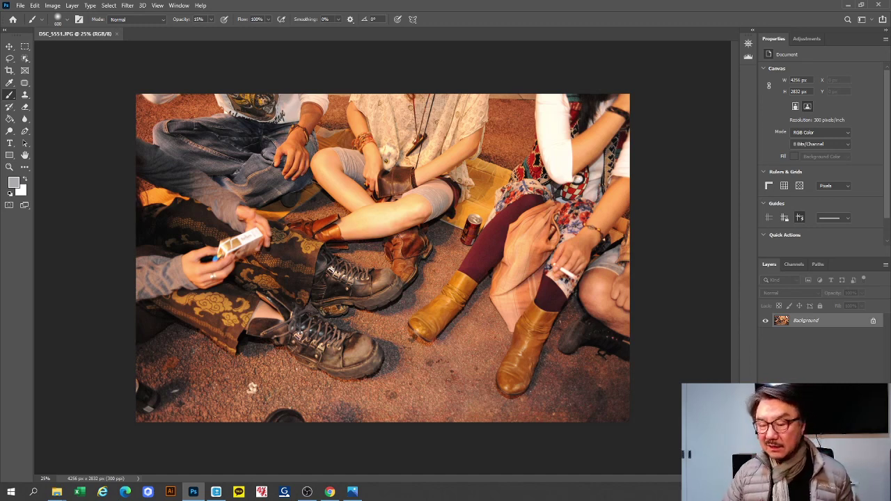
Step: Add a Black & White adjustment layer with the Default preset to DSC_5551 and compare the photo with it hidden and shown
click(843, 471)
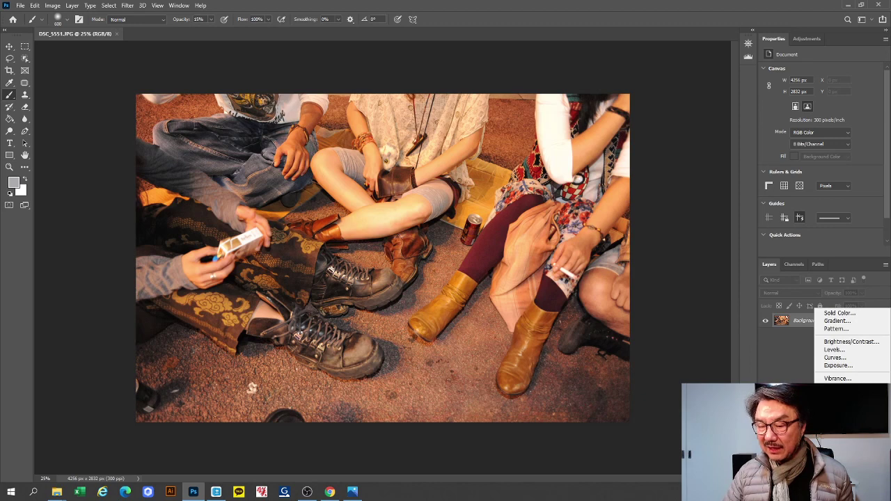
click(838, 401)
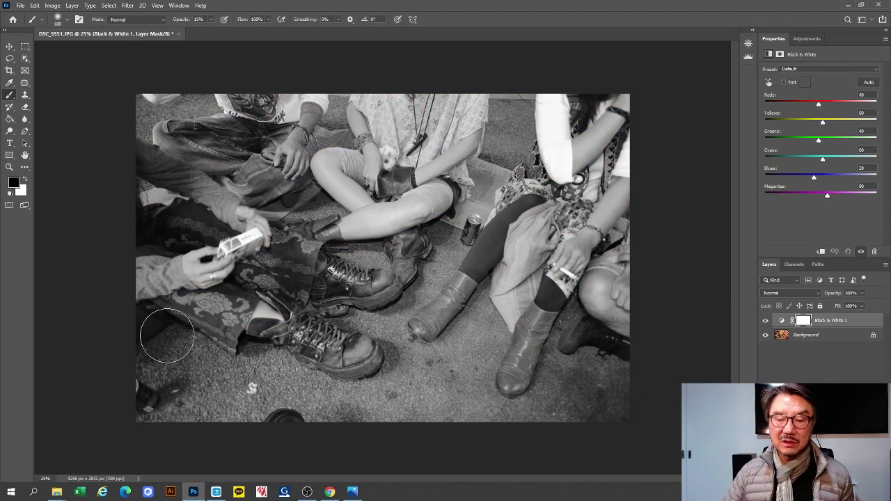
click(766, 321)
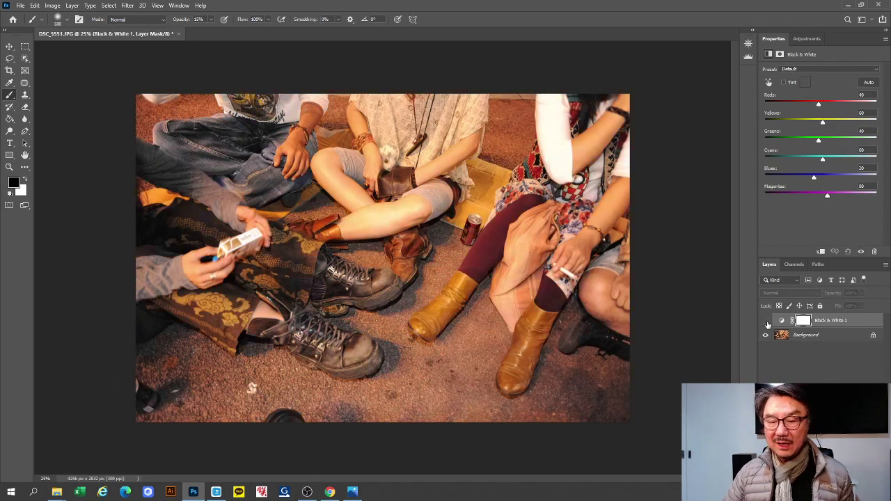
click(766, 322)
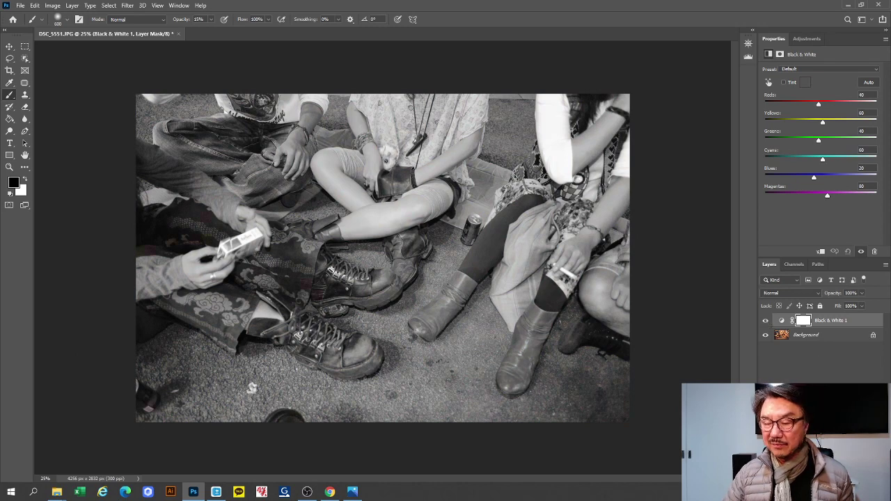
Step: Add a Curves adjustment layer with an S-curve, raising highlights from input 188 to output 204 and lowering shadows from 80 to 66
click(833, 471)
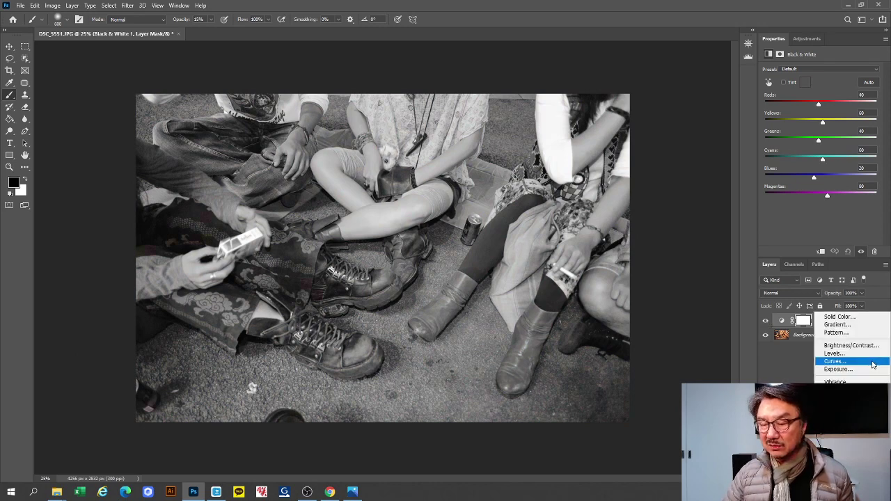
click(836, 367)
click(851, 110)
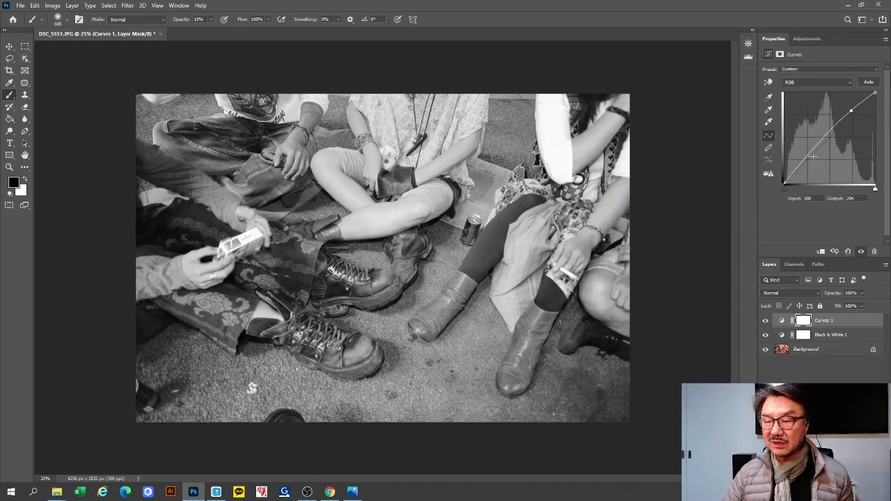
click(813, 156)
drag(813, 157, 813, 160)
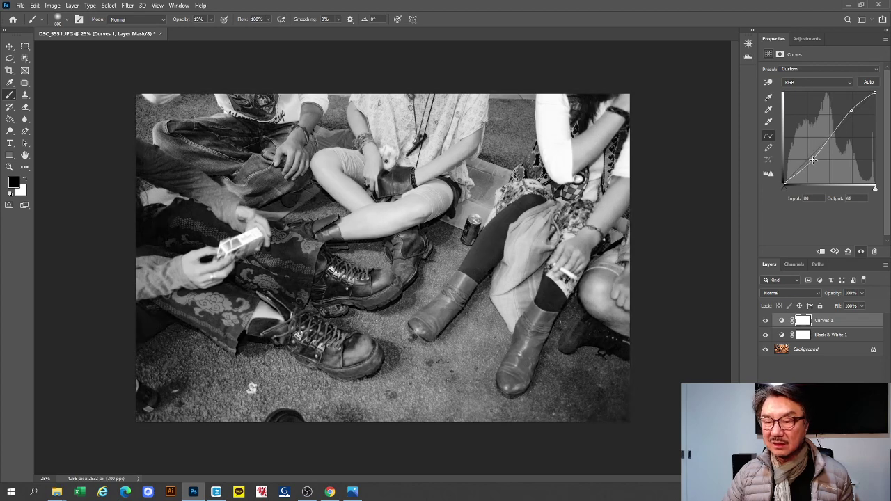
Step: Compare the adjusted photo with the original by hiding and showing the Curves and Black & White layers
click(765, 321)
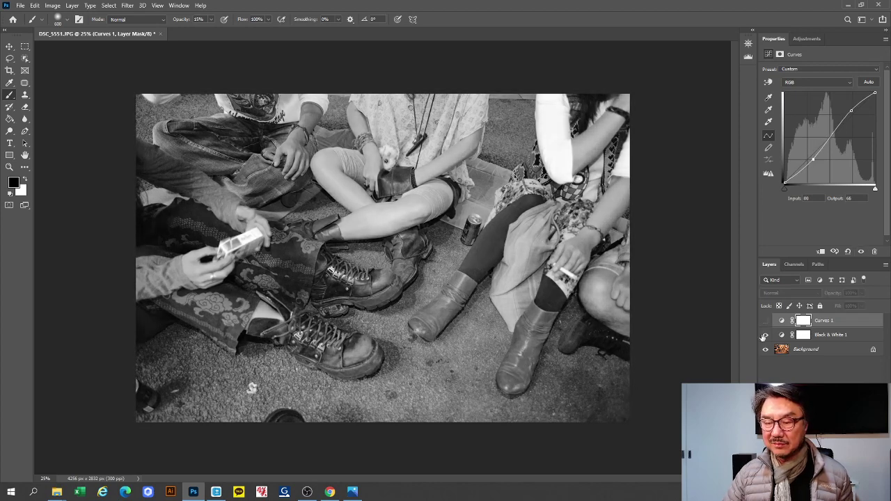
click(766, 335)
click(766, 335)
click(765, 320)
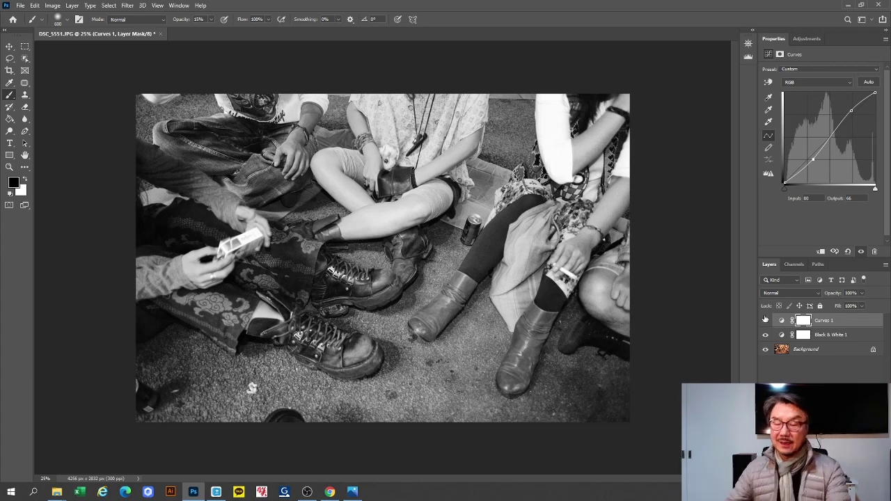
click(308, 492)
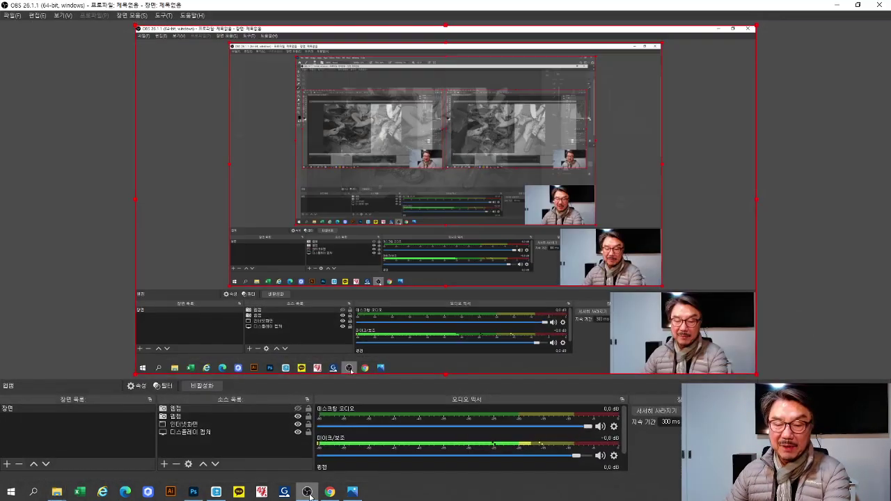